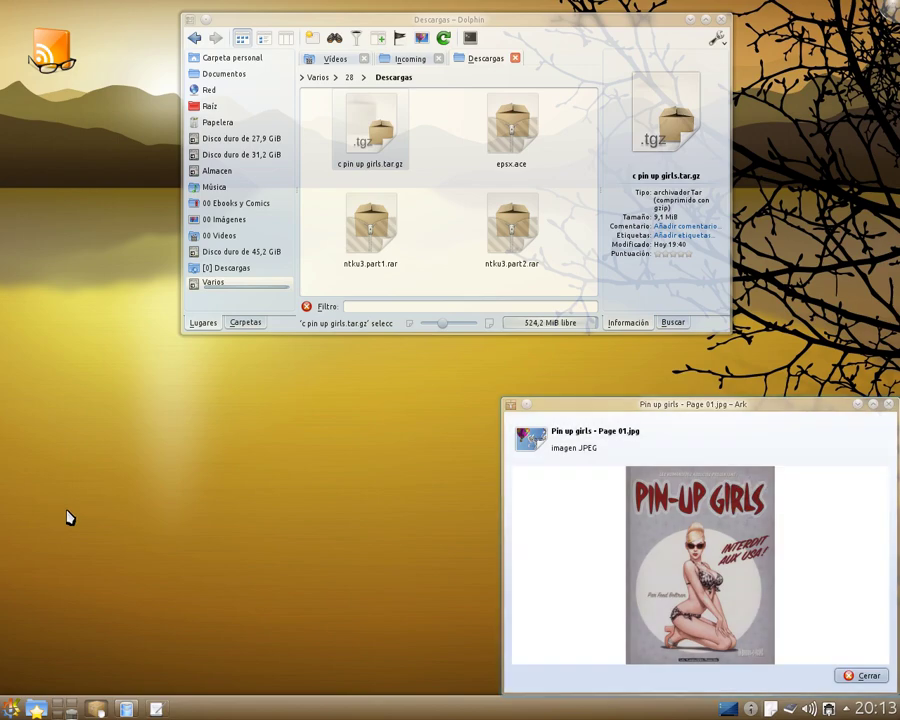
Step: Preview Pin up girls - Page 10.jpg from the archive and close both open image previews
double_click(120, 507)
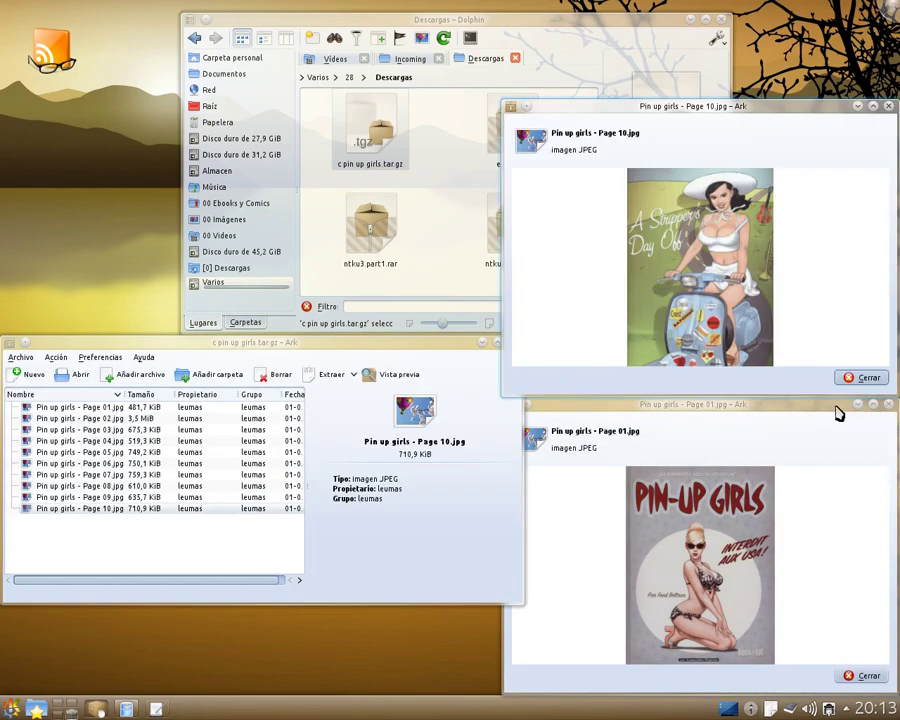
left_click(889, 406)
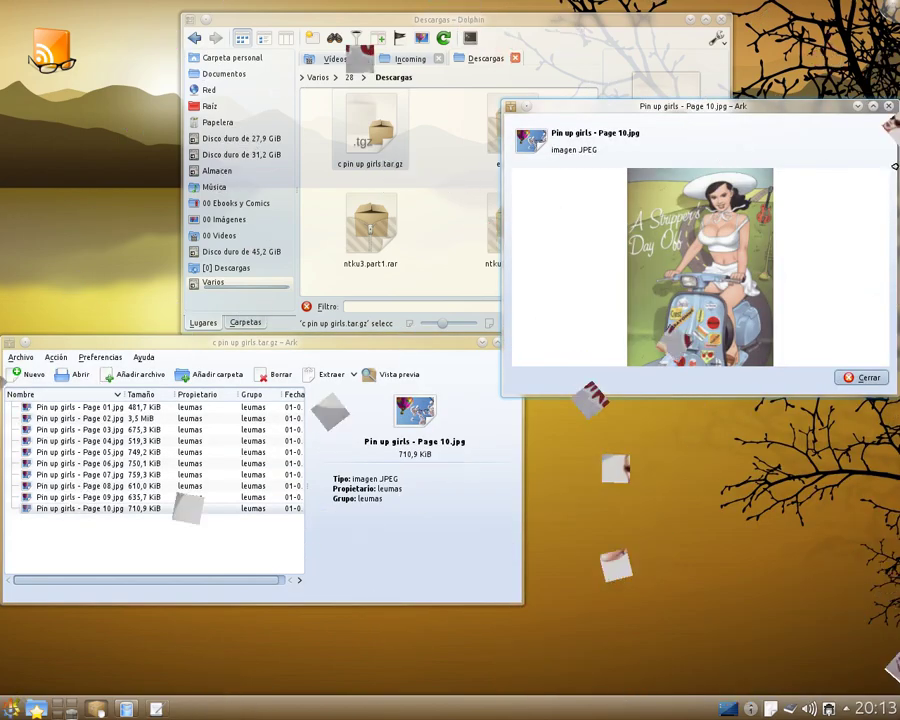
left_click(889, 107)
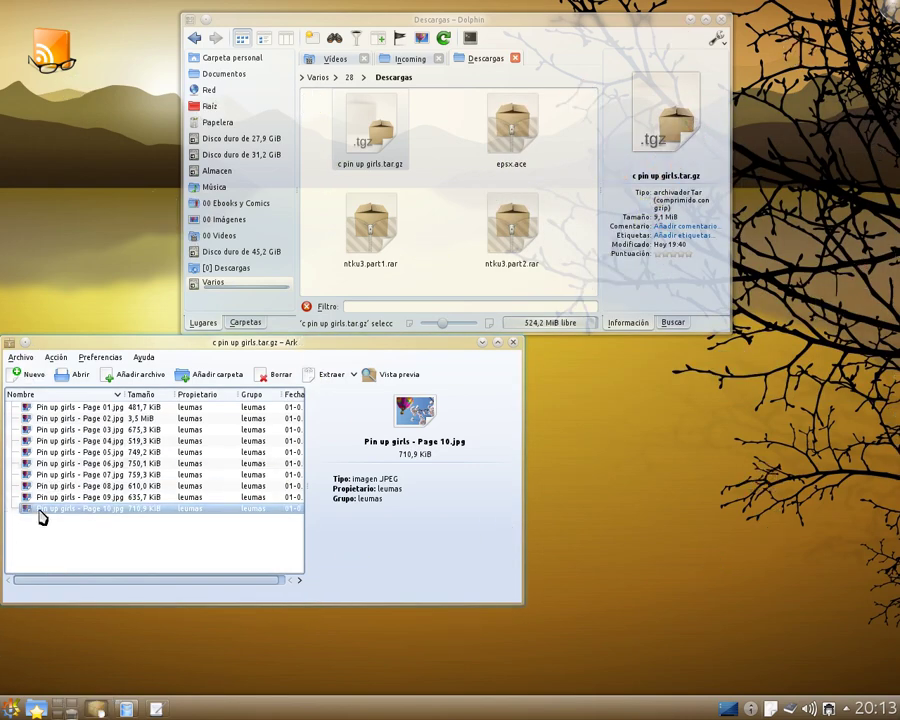
Step: Extract Pin up girls - Page 10.jpg from the archive into the Descargas folder, then view the extracted image and close the viewer
left_click_drag(40, 510, 424, 285)
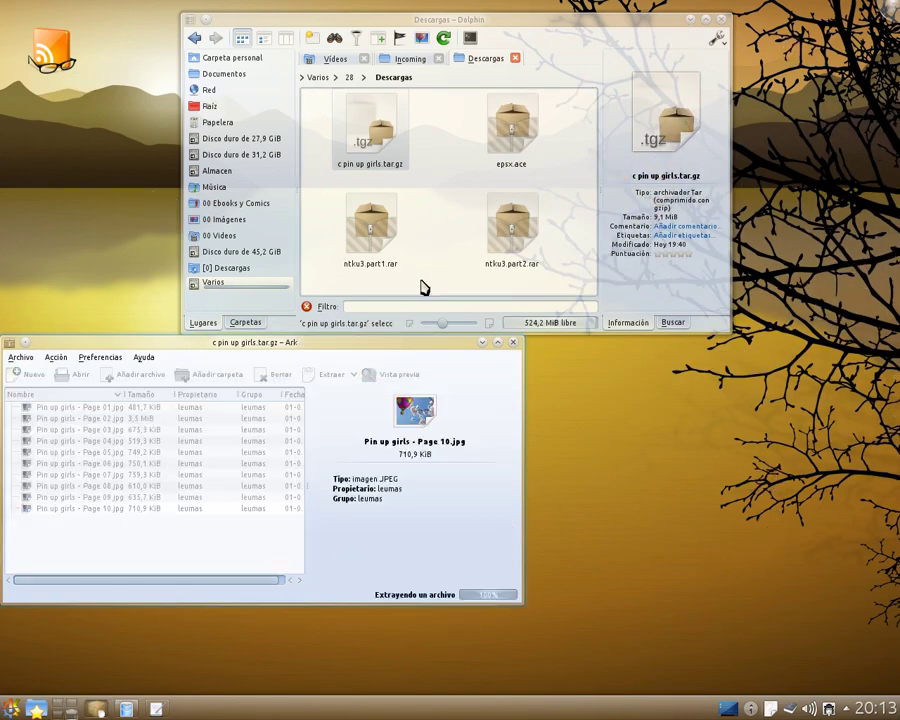
scroll(535, 256, "down", 1)
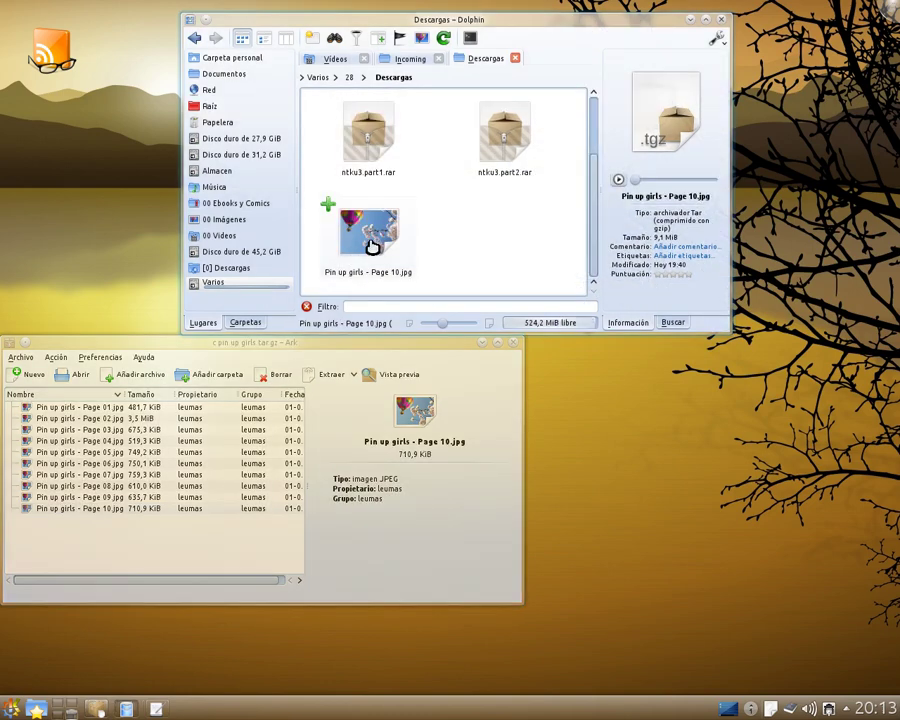
left_click(372, 245)
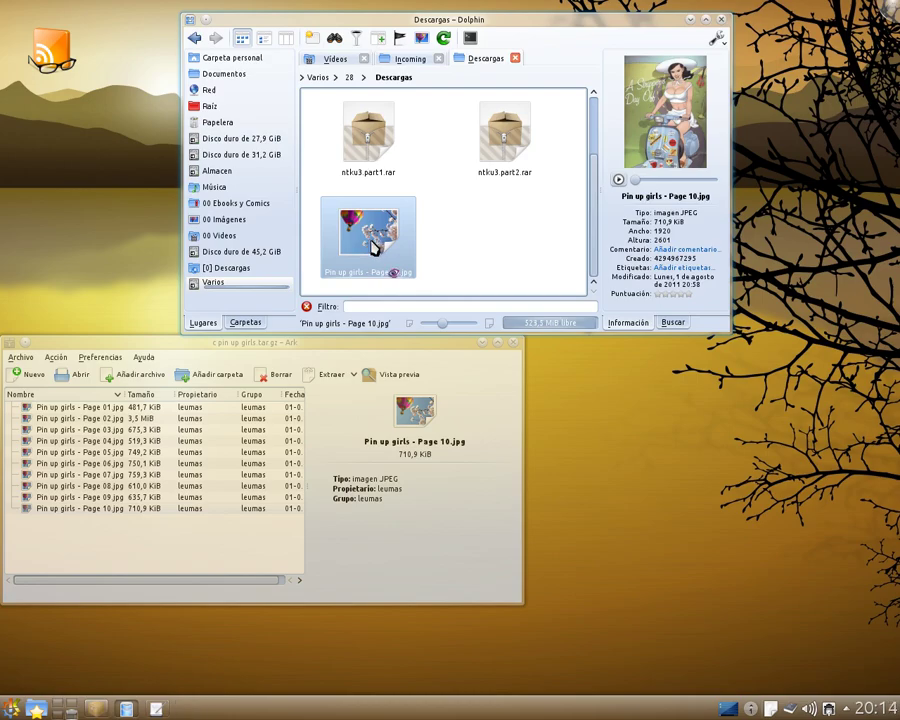
double_click(372, 245)
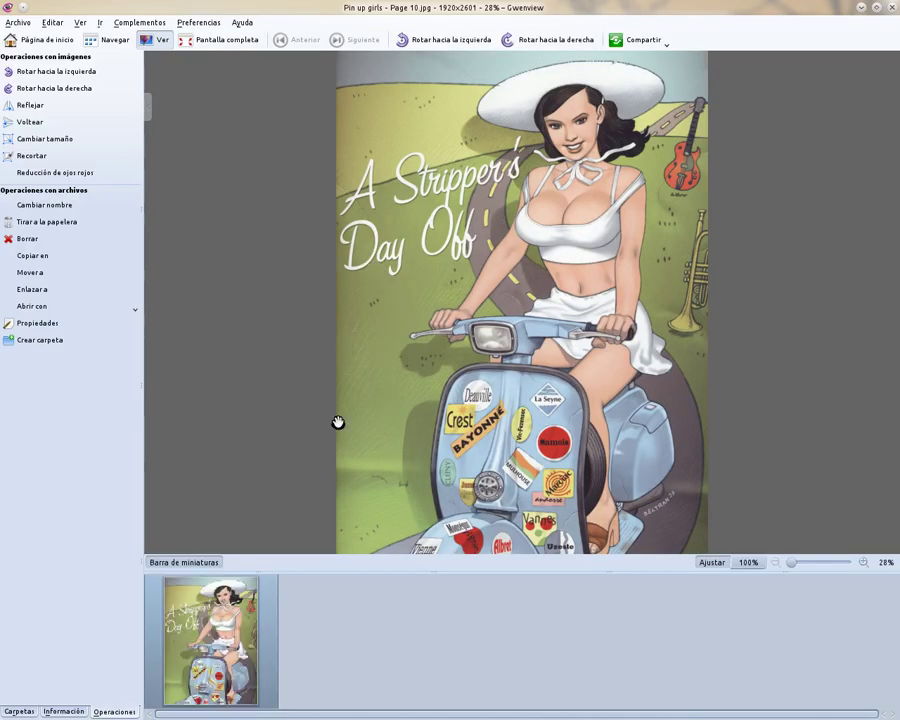
left_click(892, 8)
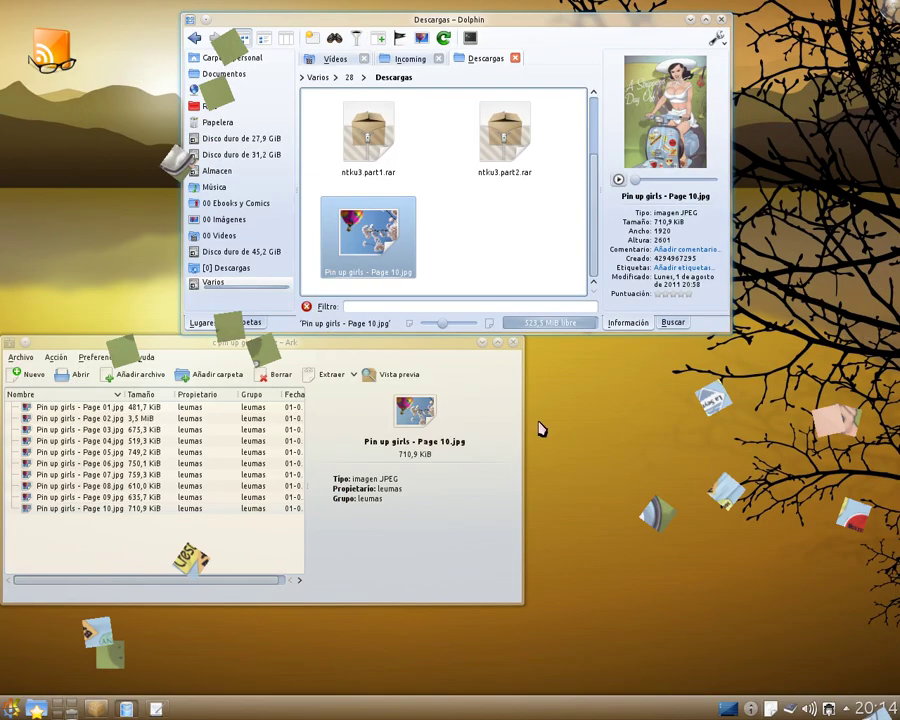
Step: Look through the archive manager's preferences and help options and close the c pin up girls.tar.gz archive
left_click(97, 358)
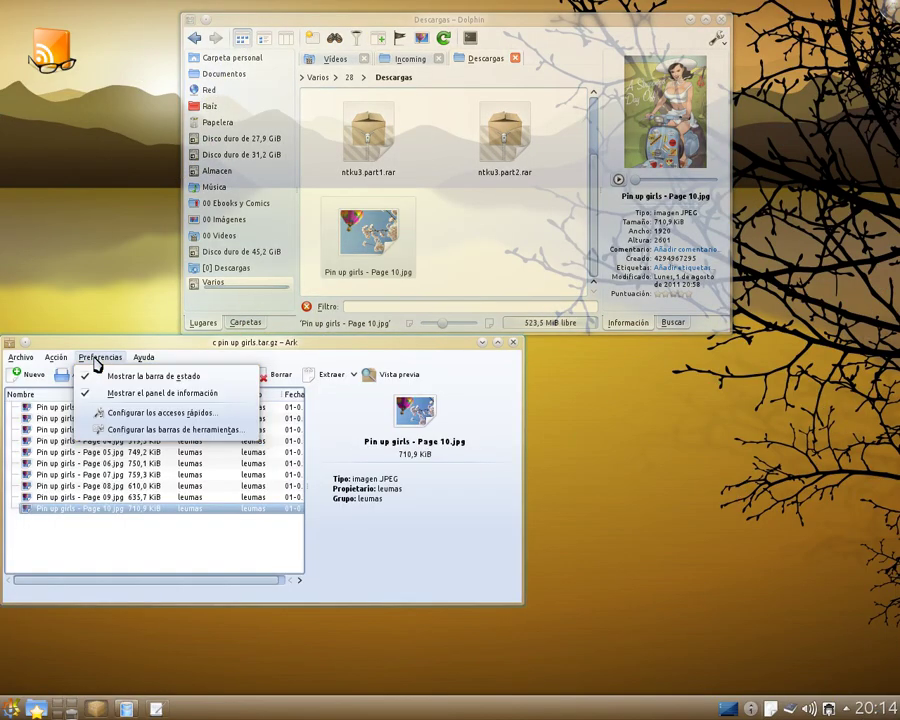
mouse_move(146, 359)
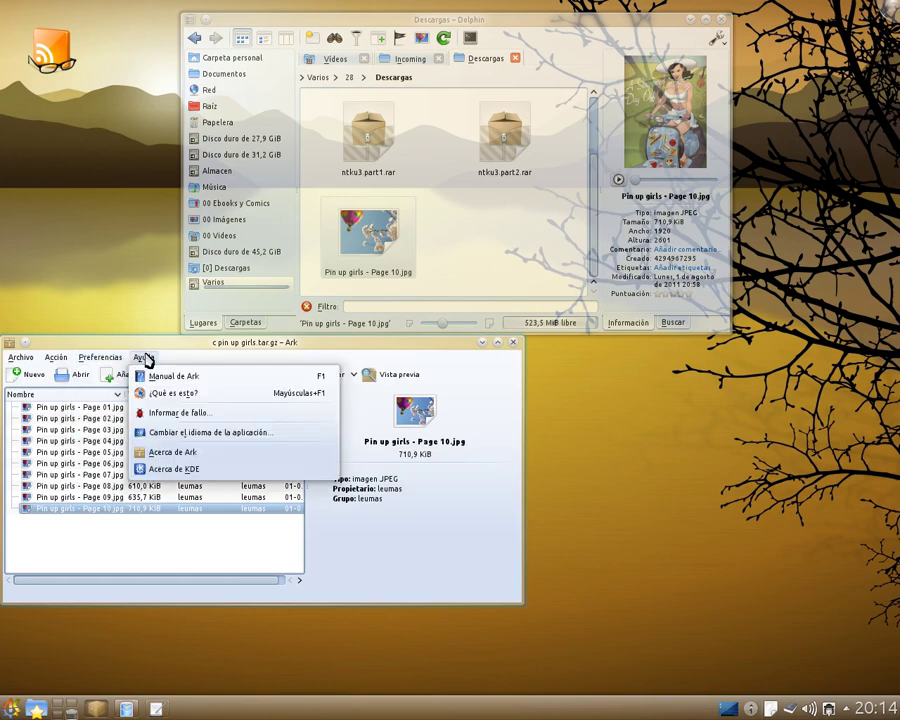
left_click(515, 344)
left_click(515, 344)
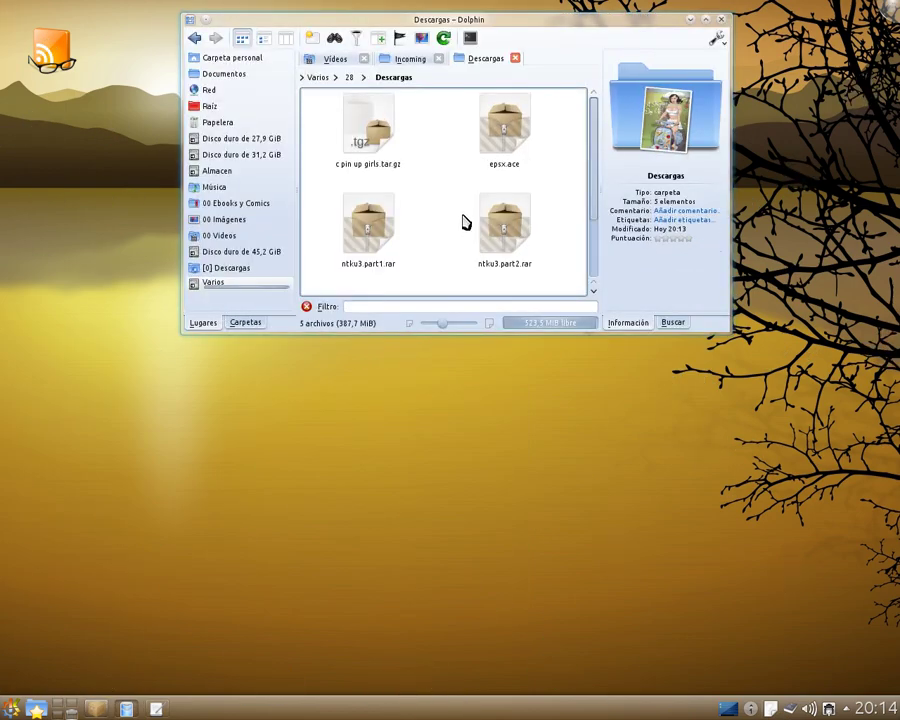
Step: Extract epsx.ace with PeaZip inside the Descargas folder
right_click(519, 137)
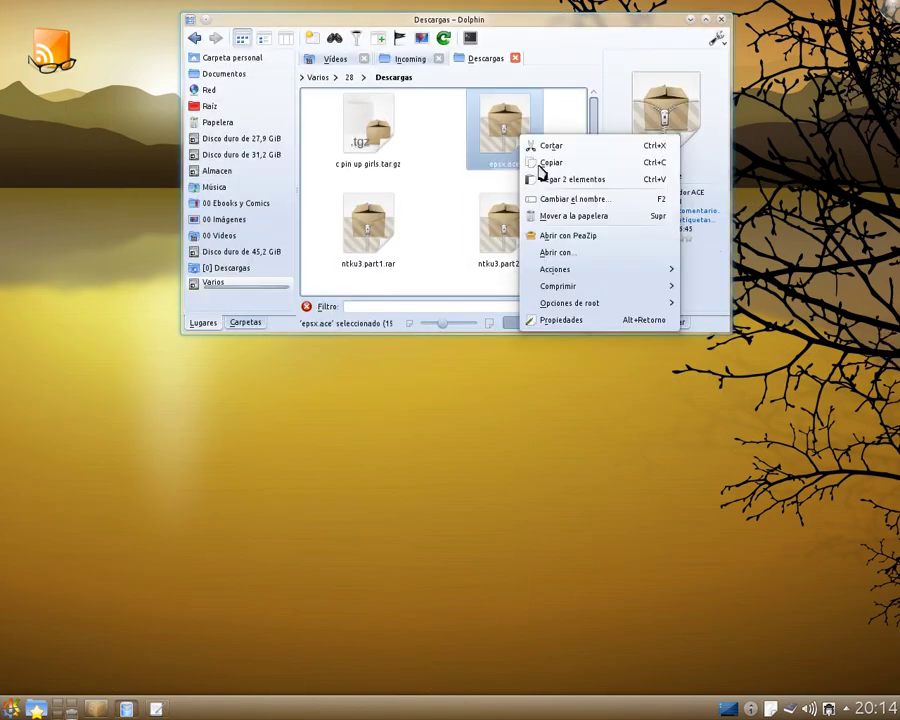
mouse_move(564, 272)
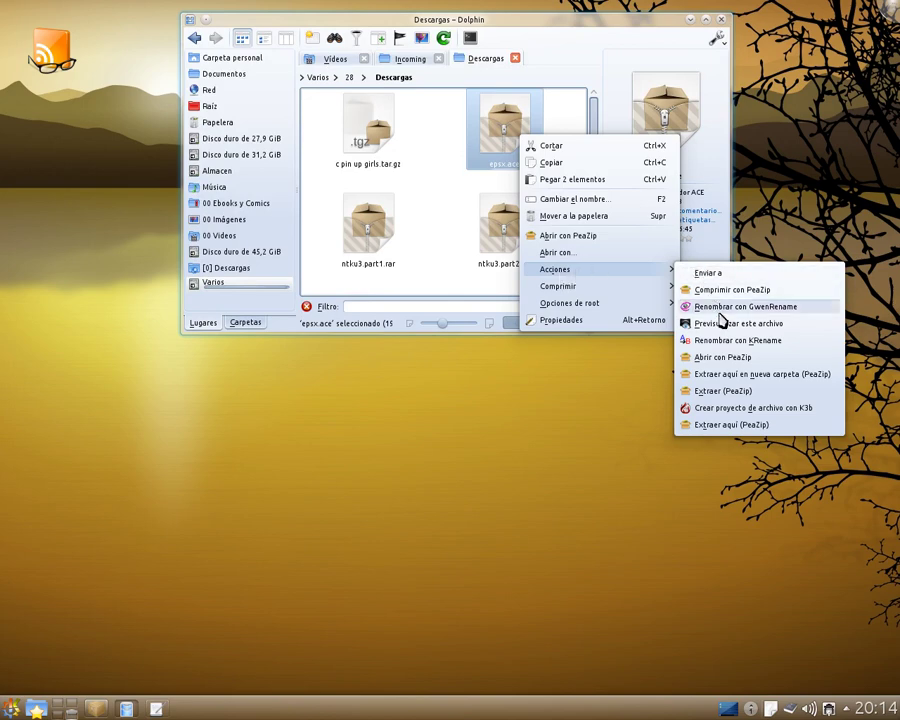
left_click(731, 376)
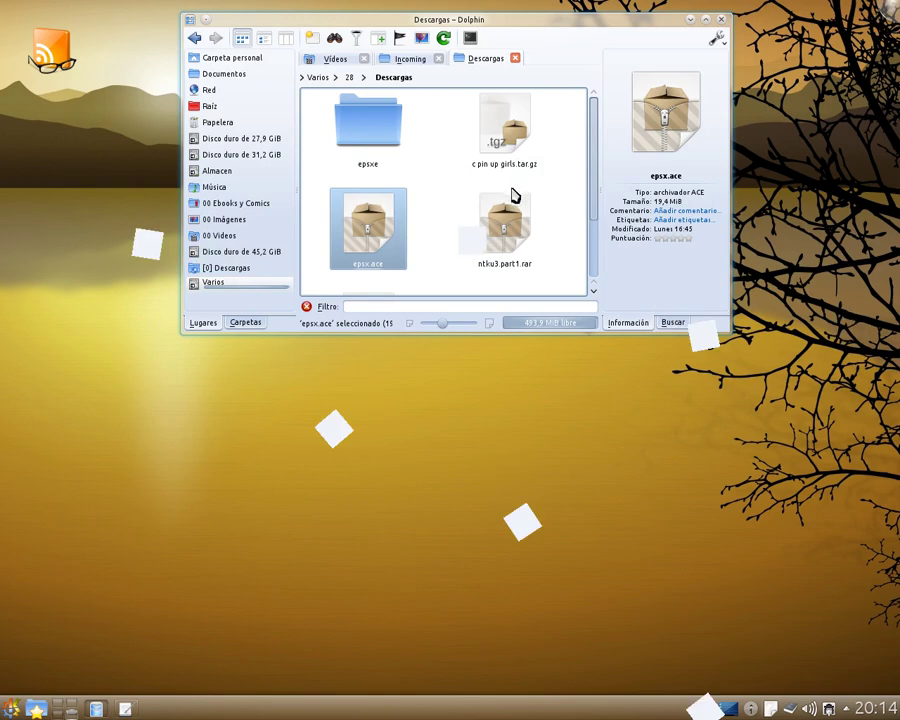
Step: Look through the extracted epsxe folder, view its Manual ePSXe.pdf and close the document
left_click(394, 145)
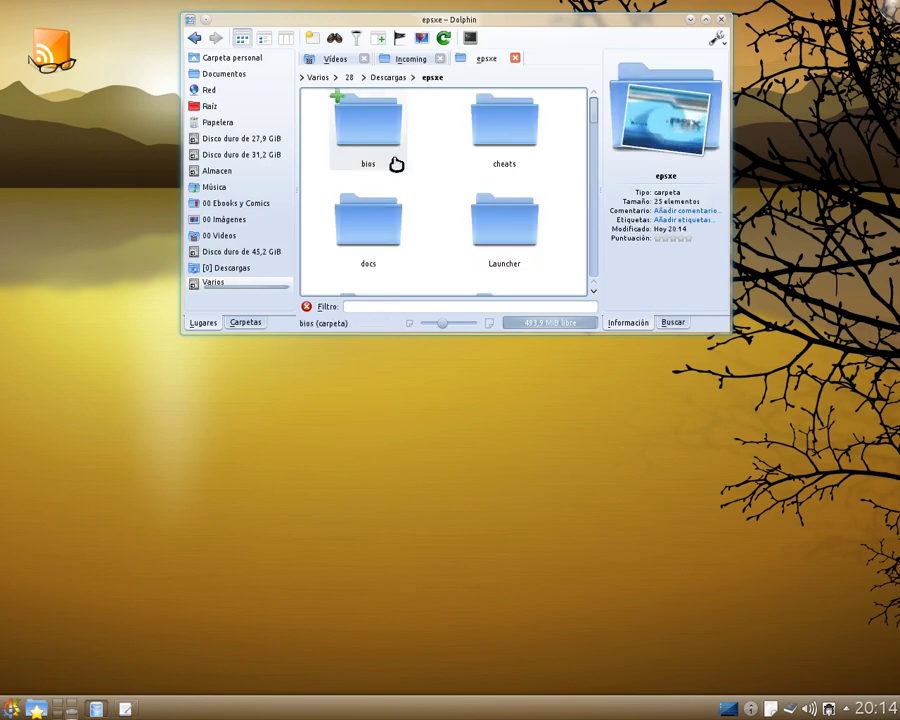
scroll(432, 190, "down", 4)
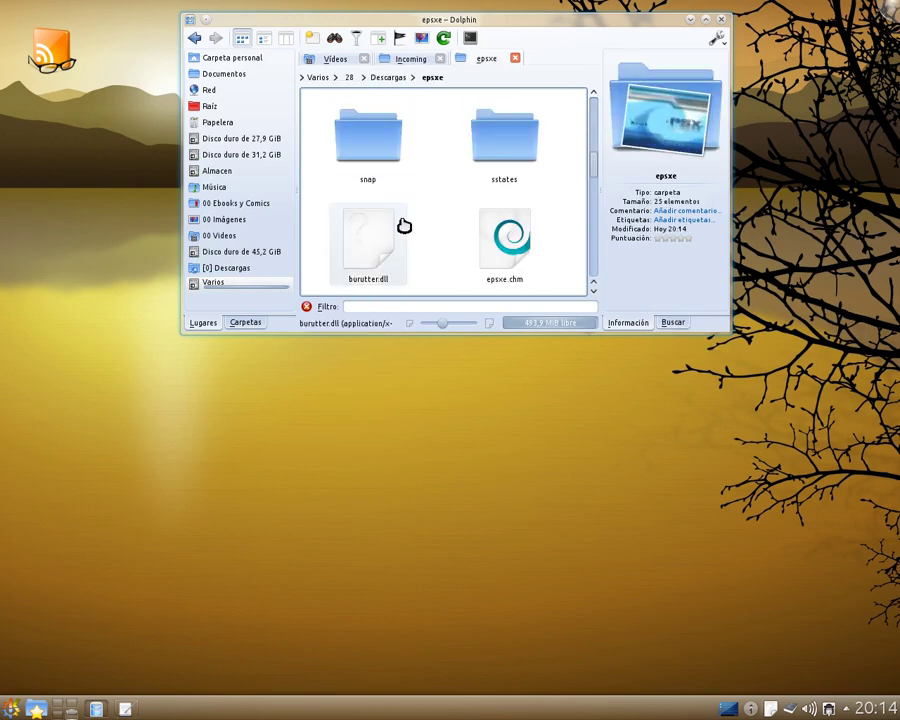
scroll(400, 230, "down", 2)
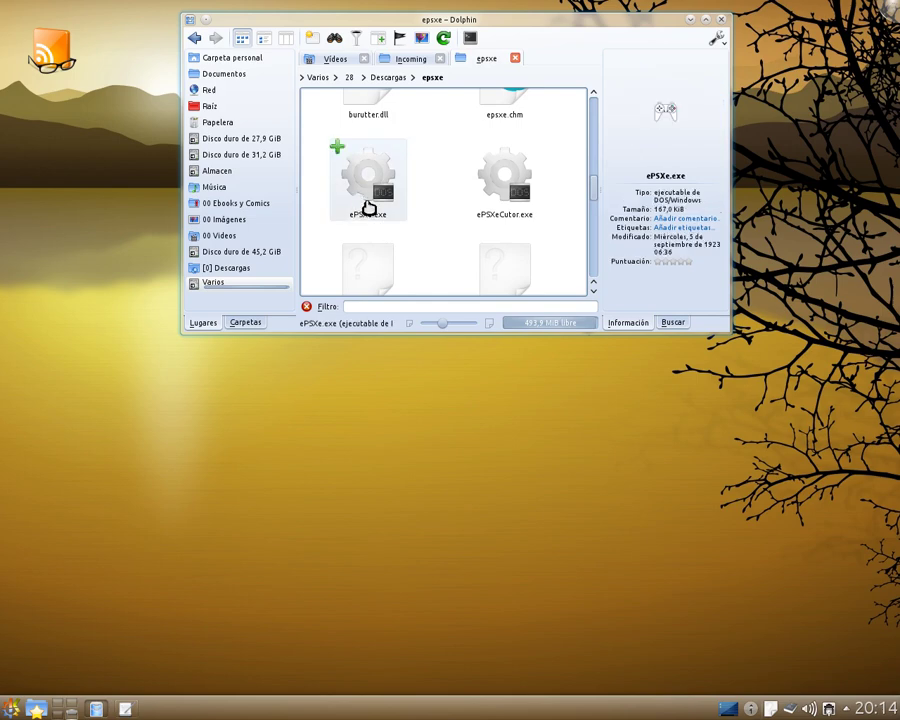
scroll(406, 228, "down", 3)
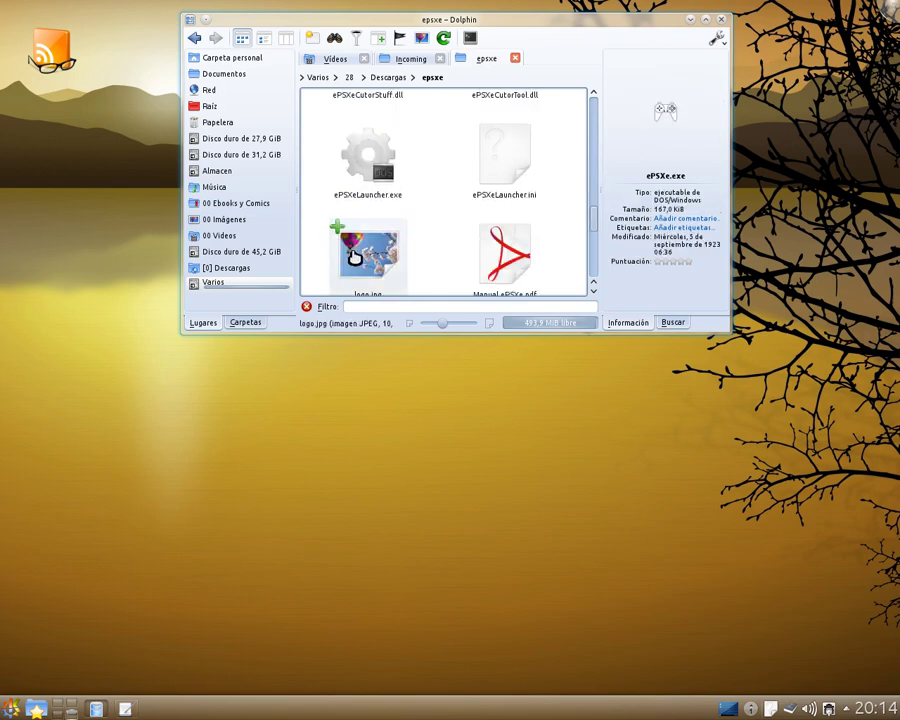
scroll(460, 201, "down", 3)
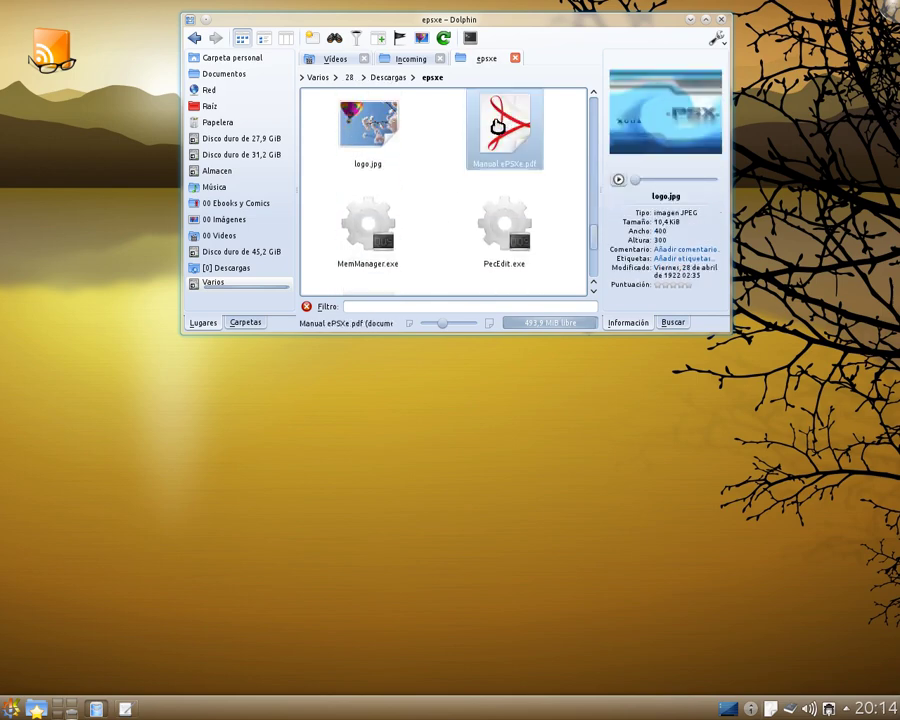
left_click(497, 127)
left_click(497, 127)
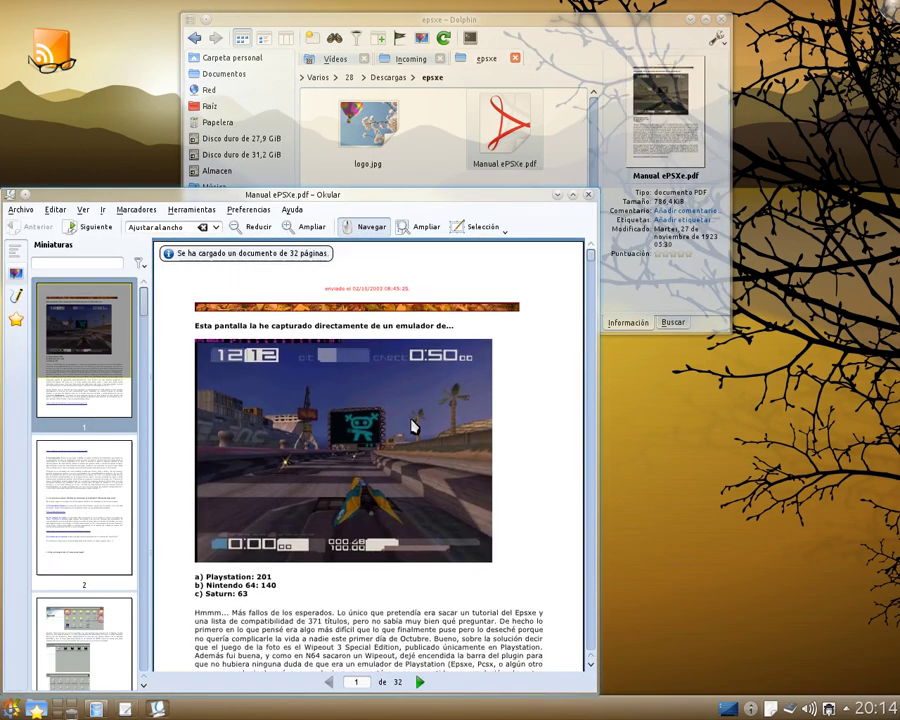
left_click(590, 197)
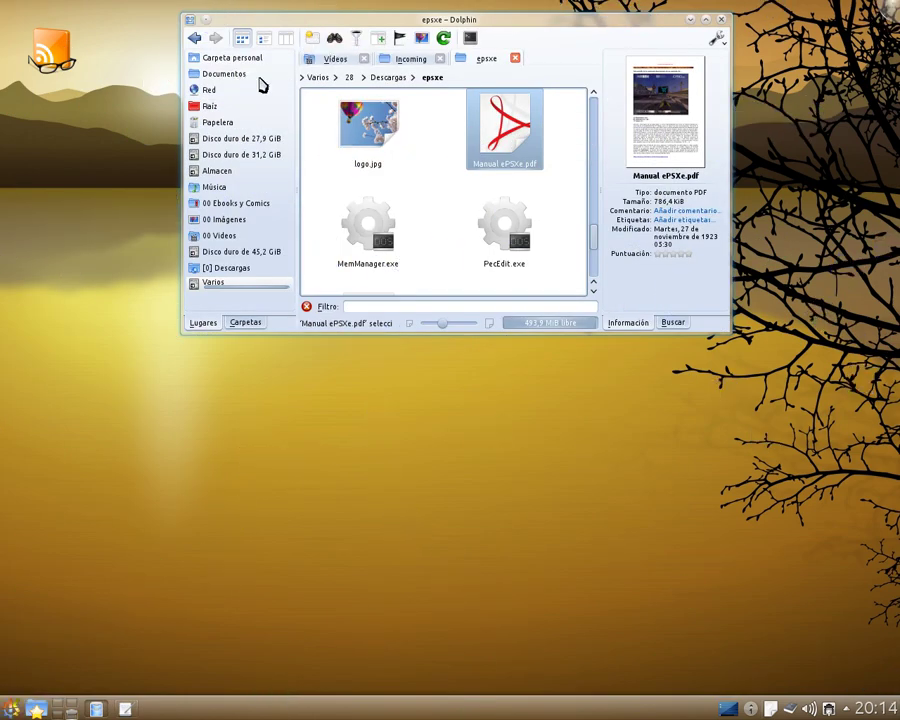
Step: Extract ntku3.part1.rar in the Descargas folder with an autodetected subfolder, entering the archive password
left_click(386, 80)
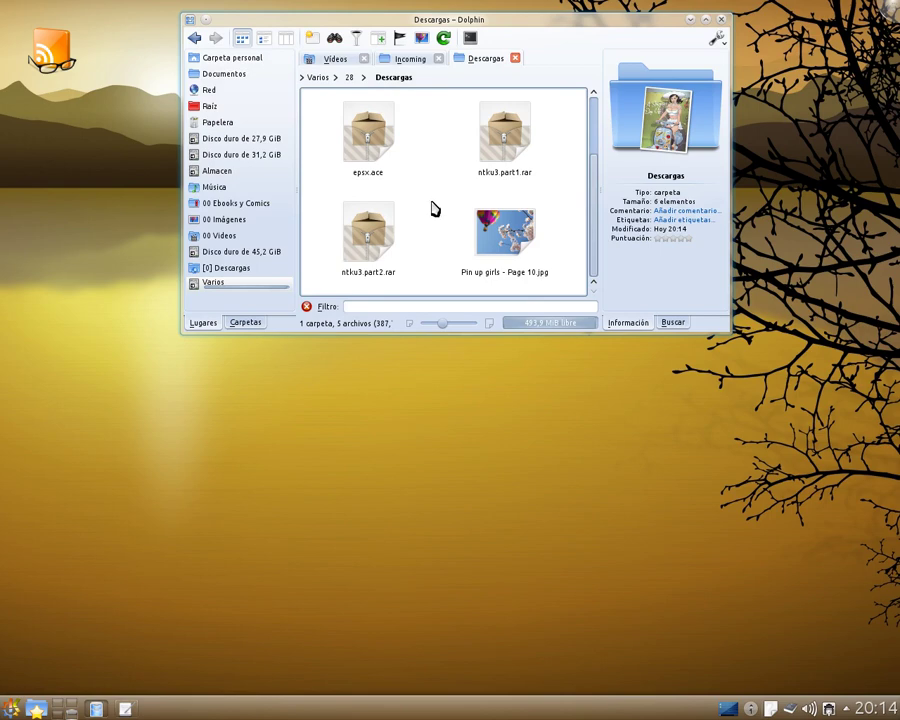
scroll(436, 195, "up", 2)
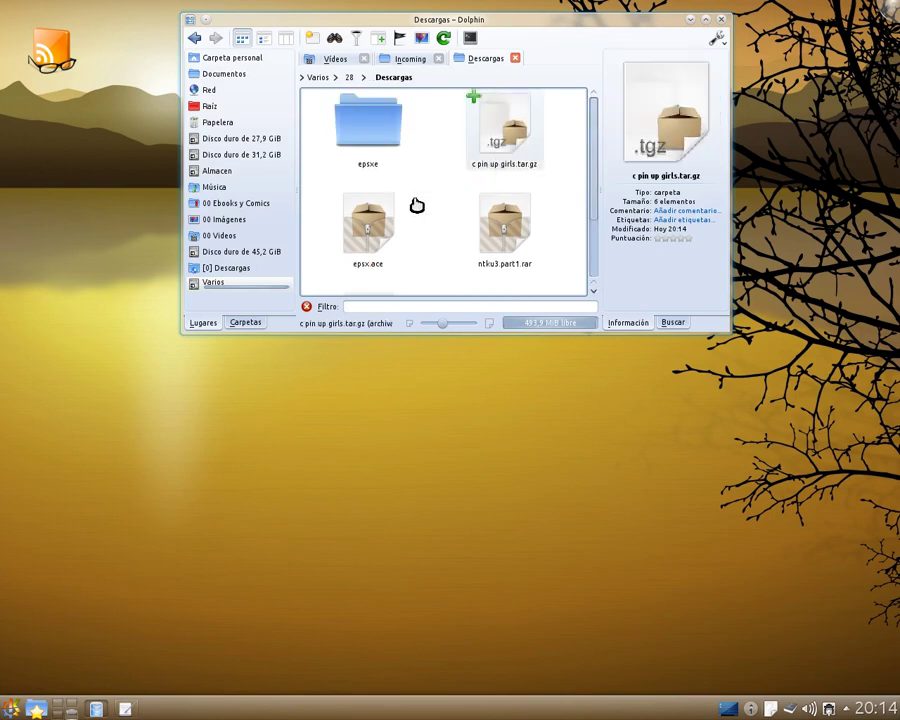
scroll(515, 248, "down", 1)
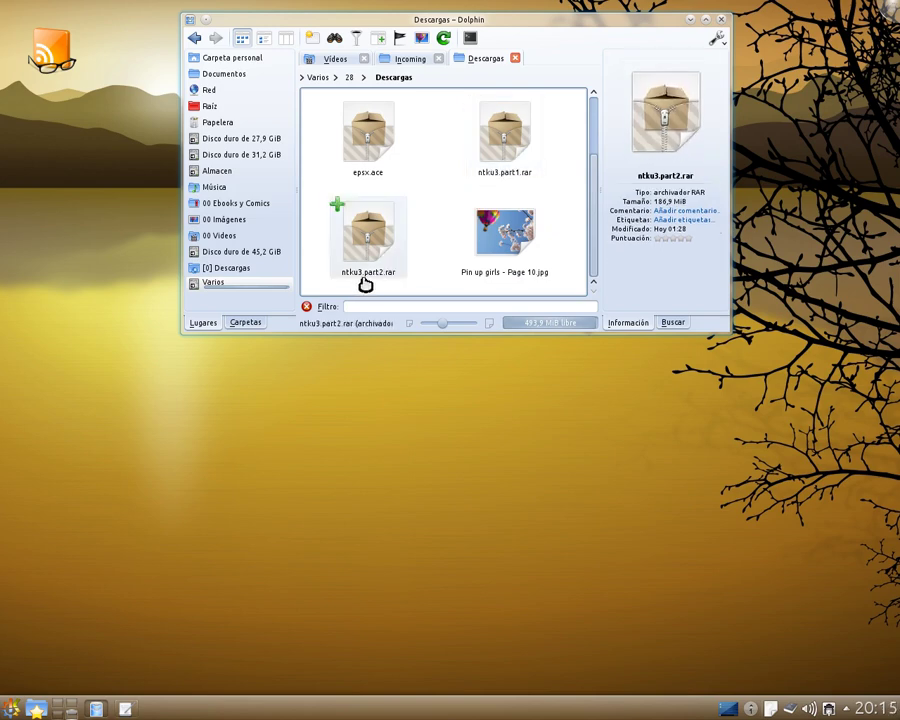
right_click(502, 147)
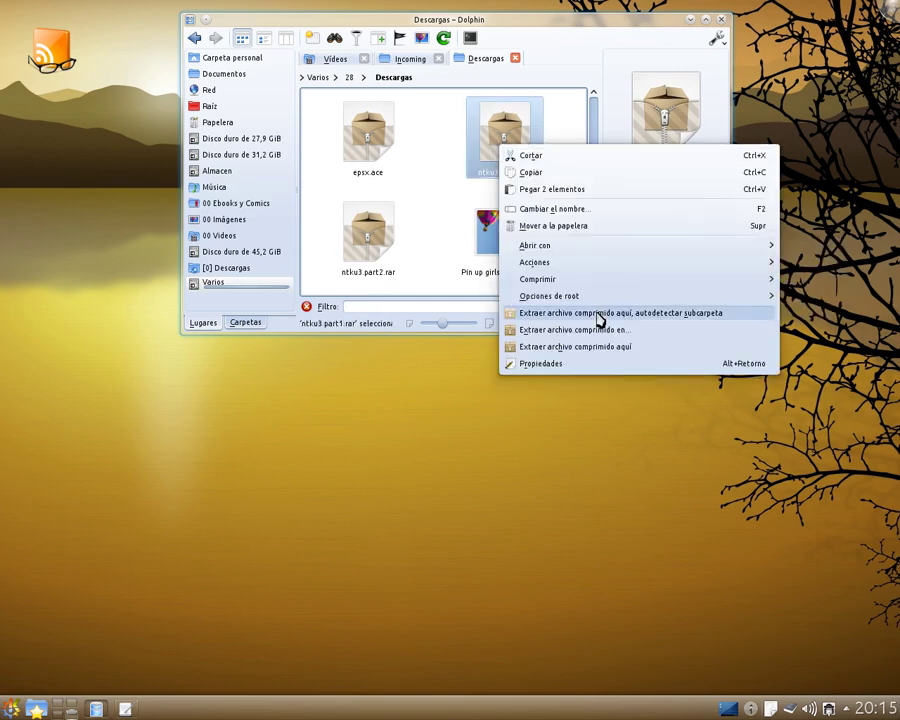
left_click(600, 315)
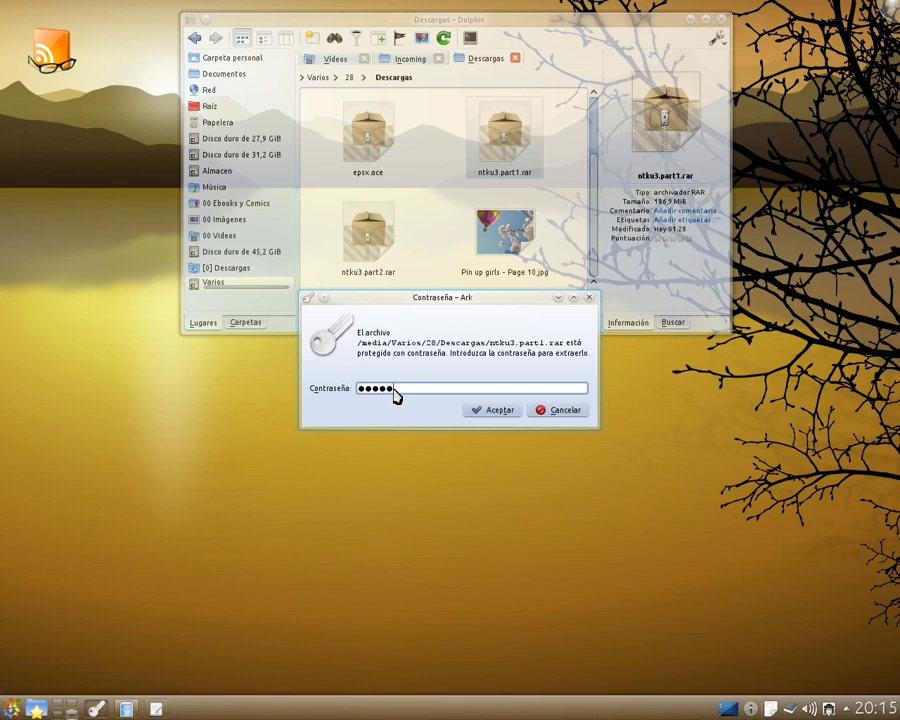
left_click(500, 411)
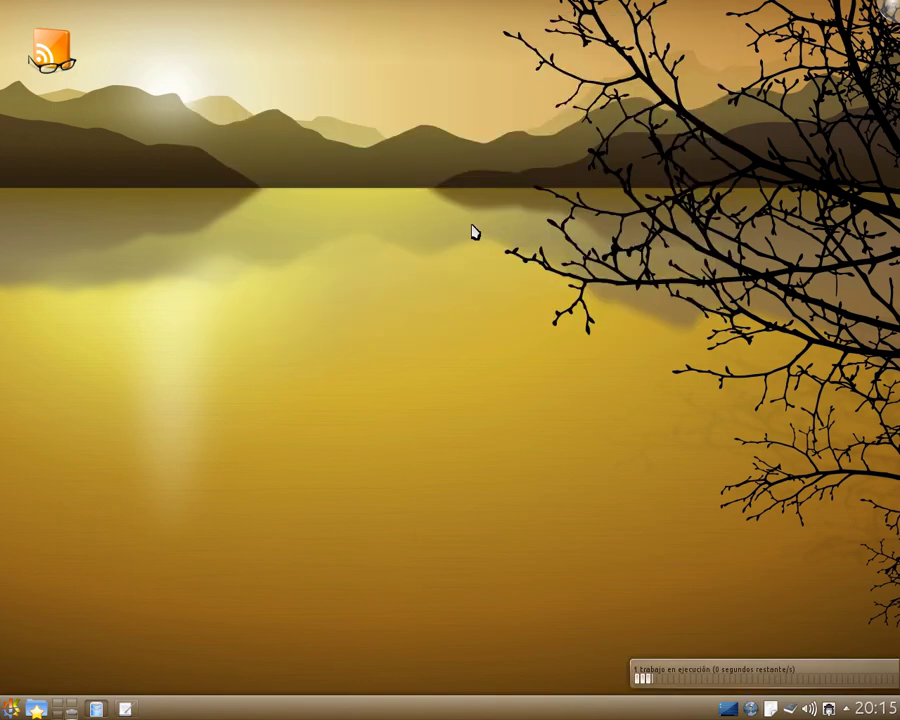
Step: Show the running extraction job's progress details and dismiss the completed-job notification
scroll(474, 256, "down", 1)
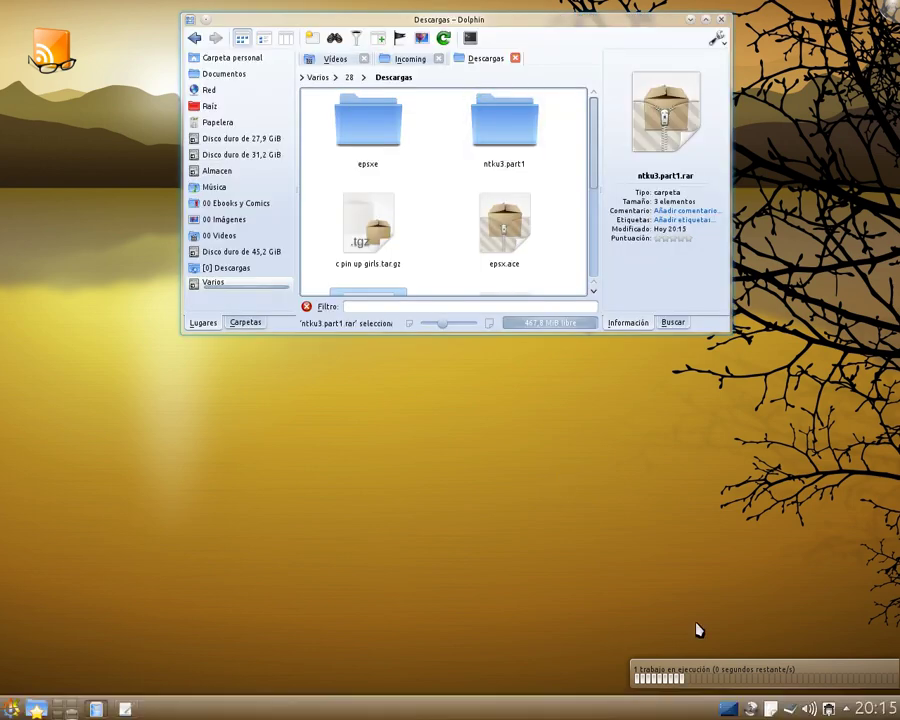
left_click(748, 710)
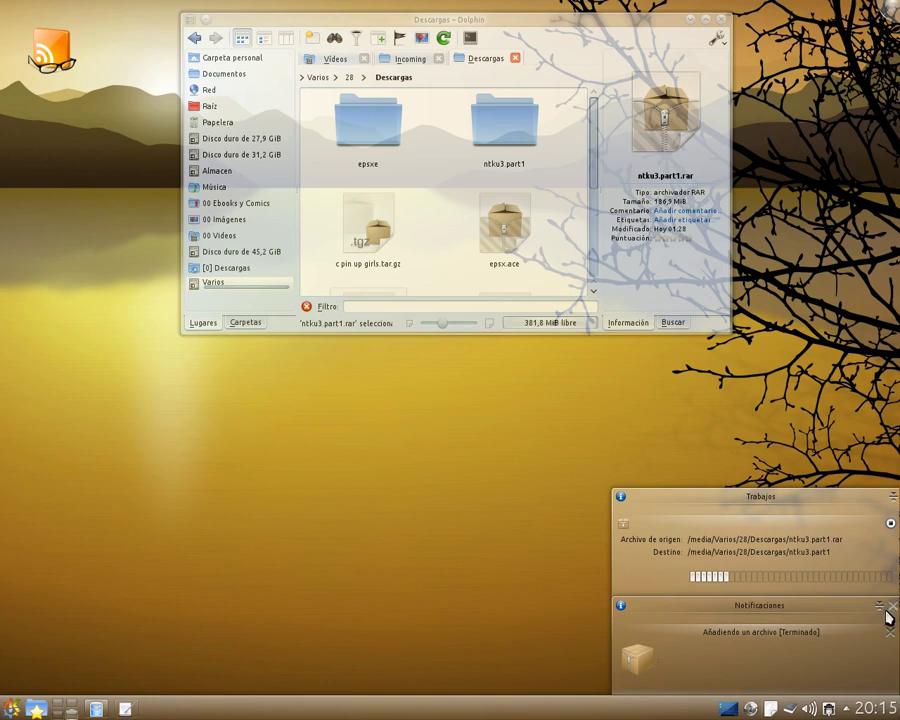
left_click(888, 609)
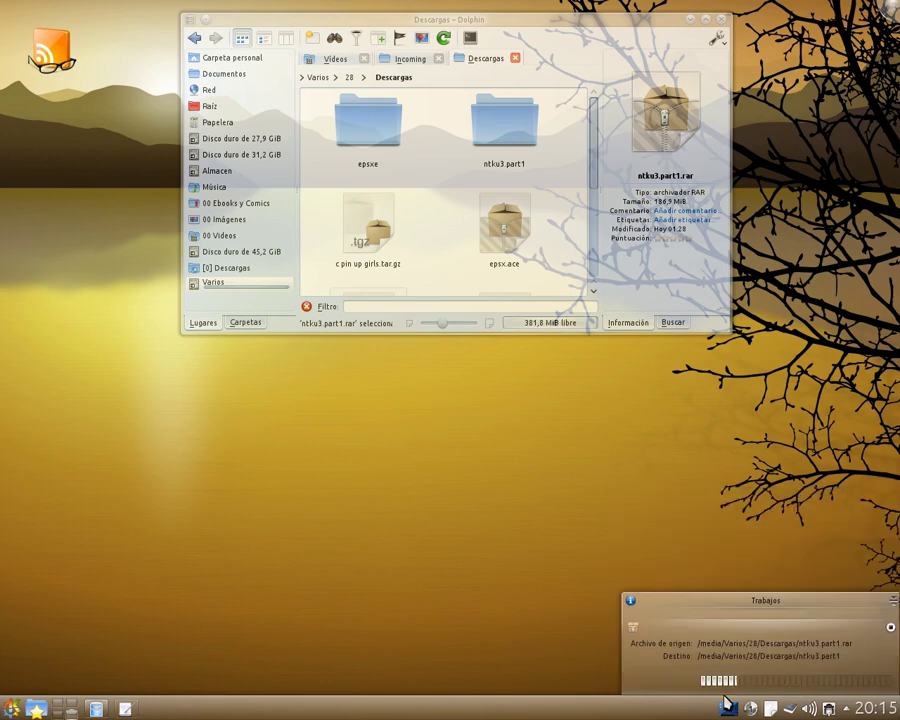
Step: Examine the files extracted into the building and poi subfolders of the ntku3.part1 folder
left_click(490, 137)
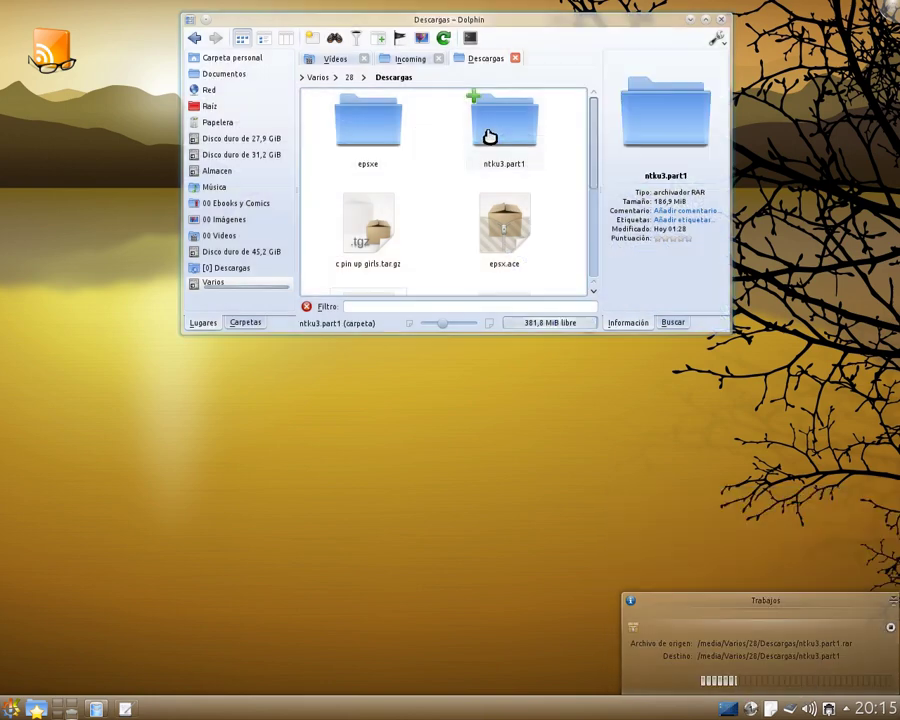
left_click(490, 137)
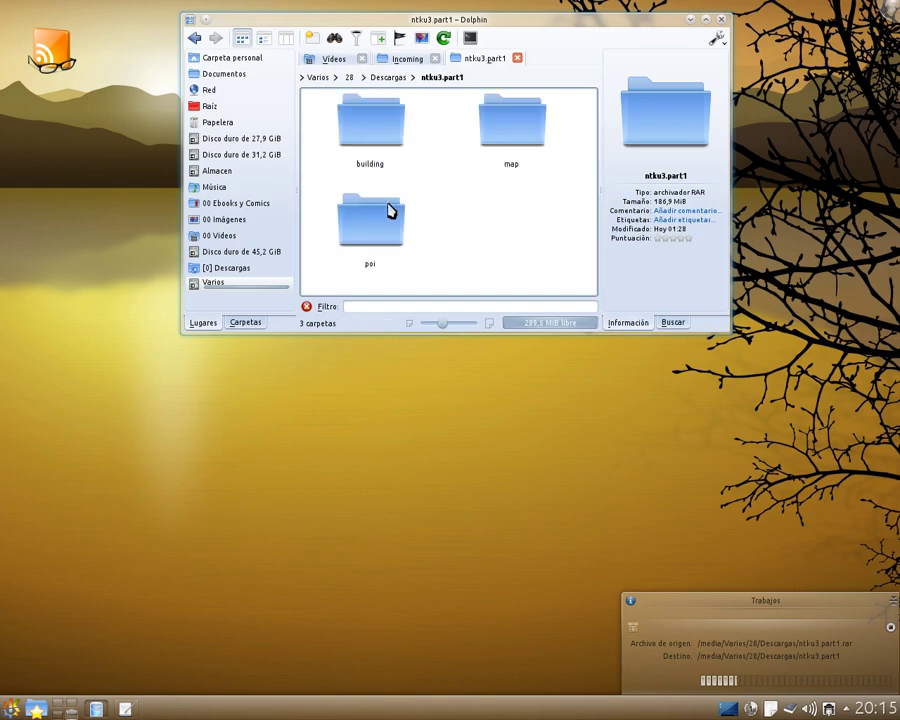
left_click(356, 122)
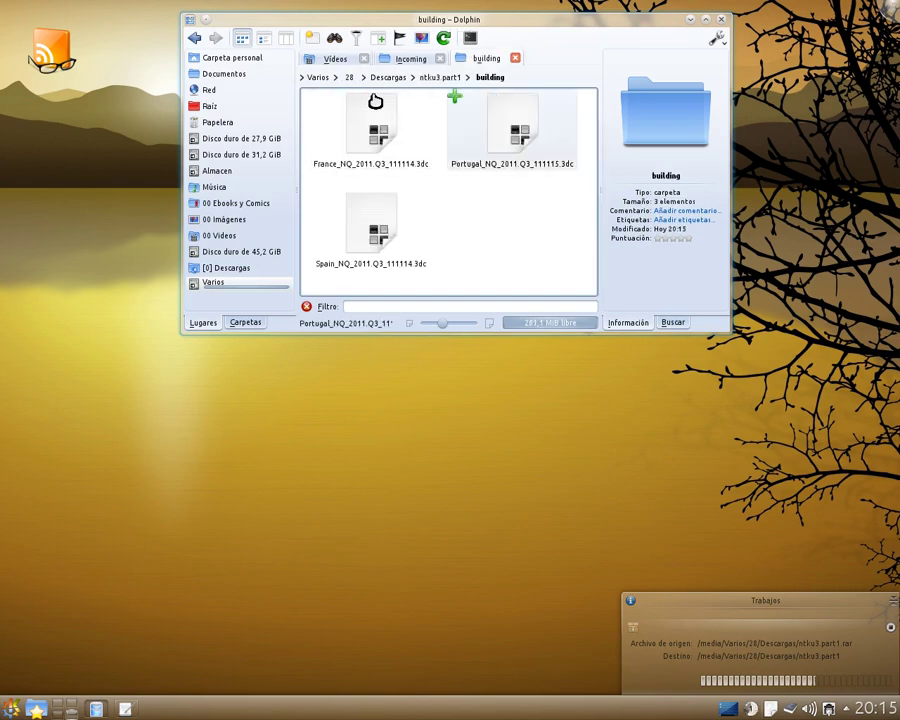
left_click(434, 80)
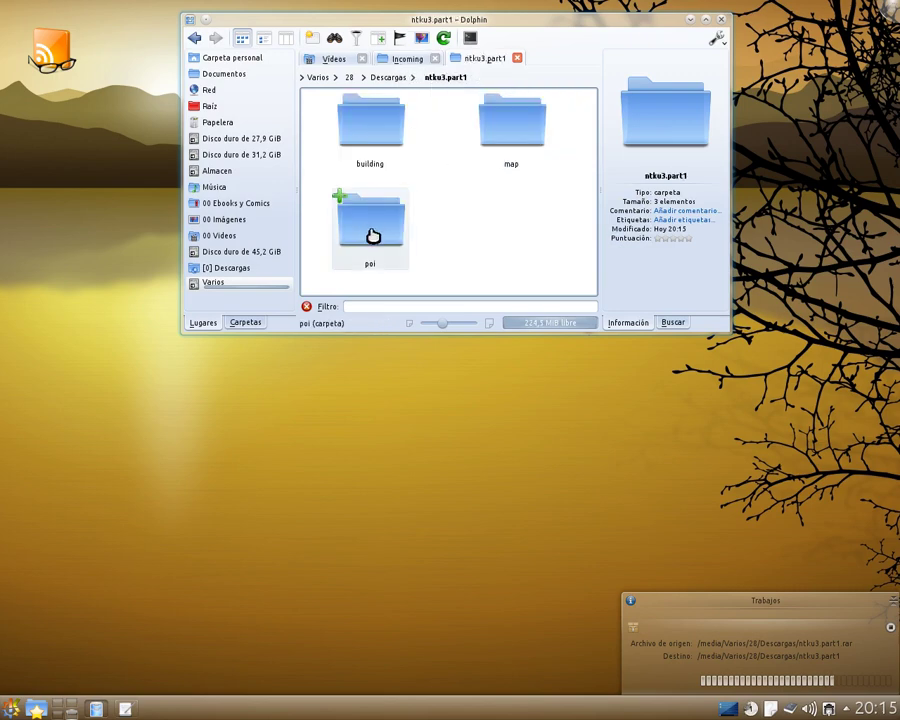
left_click(372, 236)
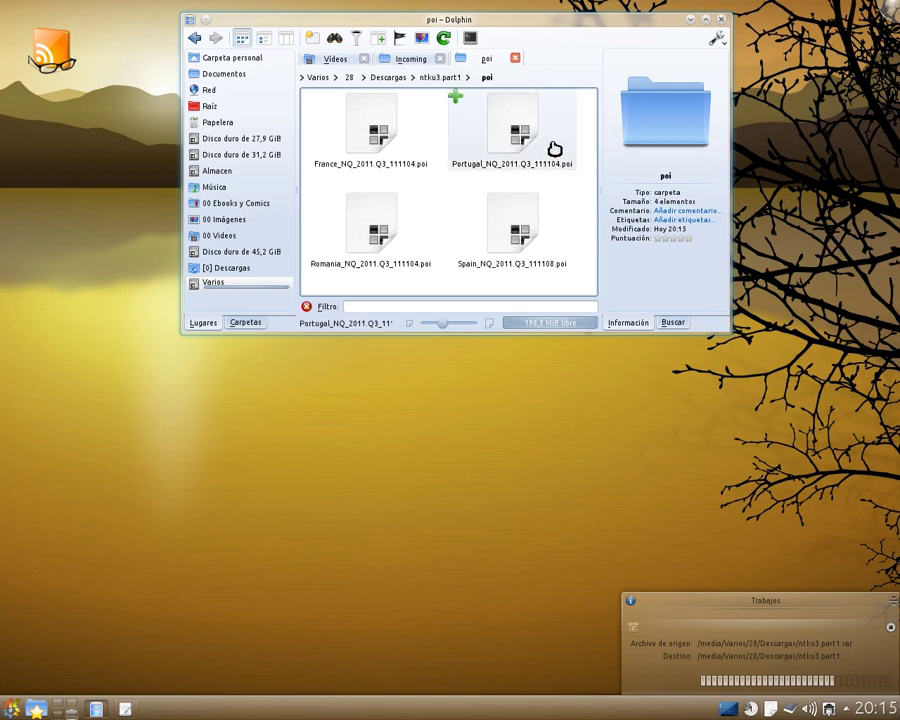
Step: Examine the files extracted into the map subfolder of ntku3.part1, then return to the Descargas folder
left_click(440, 77)
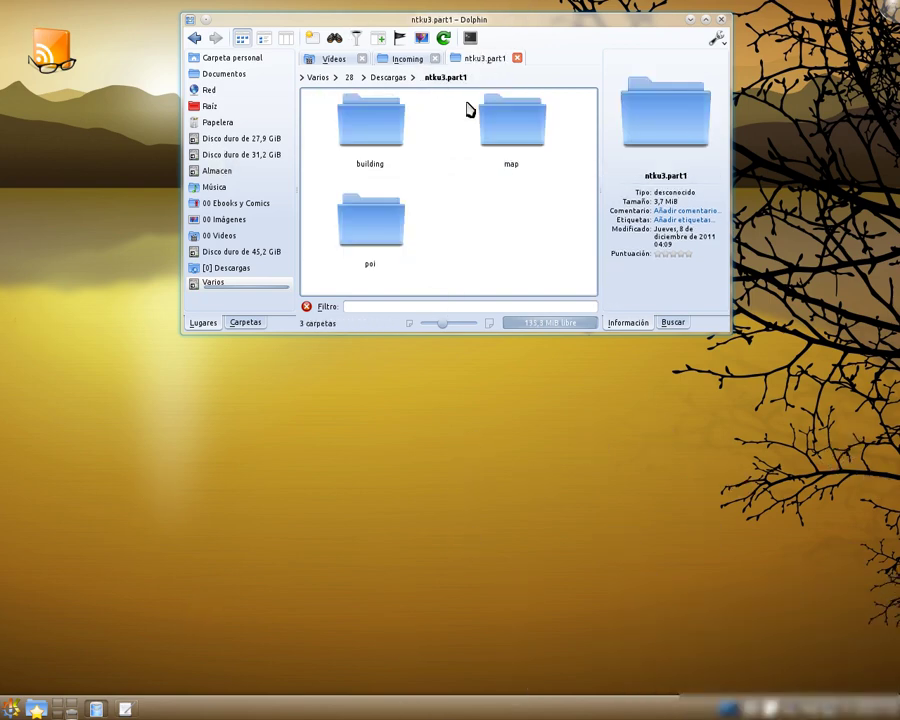
left_click(503, 140)
scroll(512, 205, "down", 2)
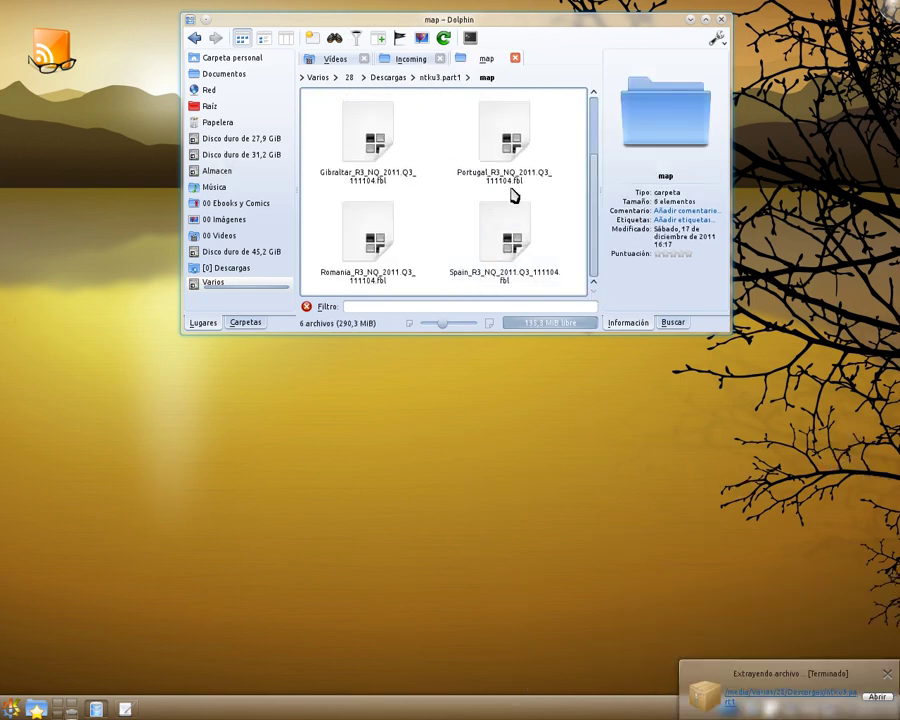
scroll(433, 189, "up", 2)
left_click(387, 78)
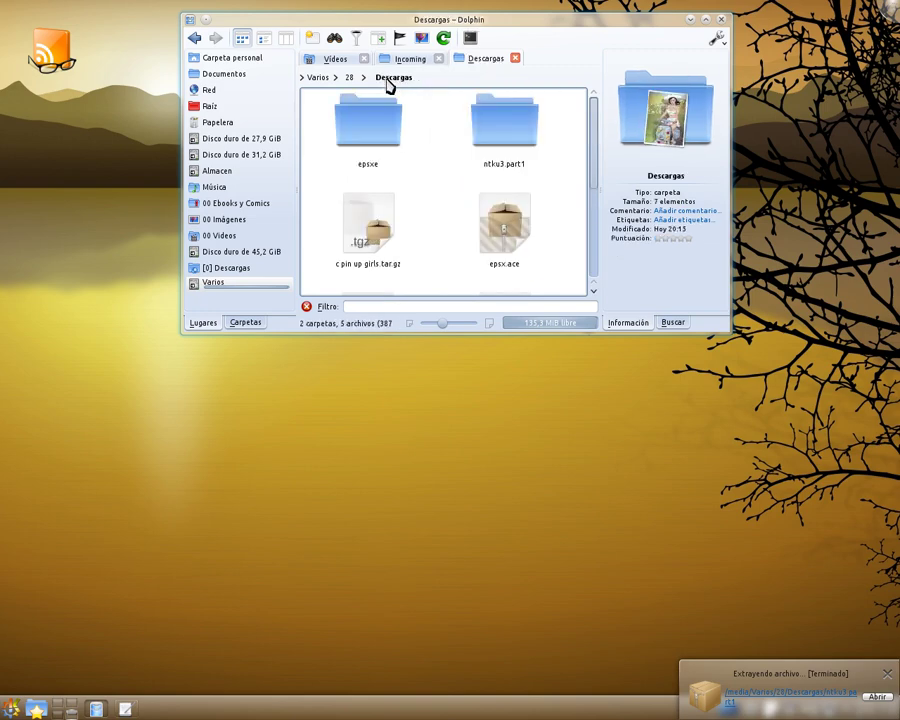
Step: Compress the epsxe folder in Descargas as a ZIP archive
scroll(432, 195, "down", 3)
scroll(435, 196, "up", 2)
scroll(433, 195, "up", 1)
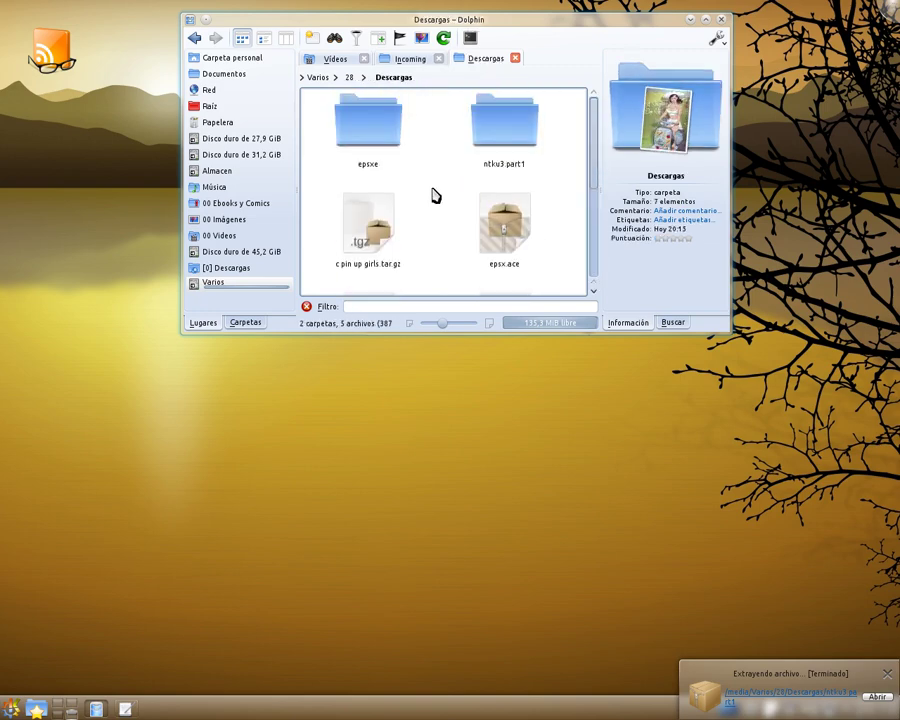
right_click(368, 138)
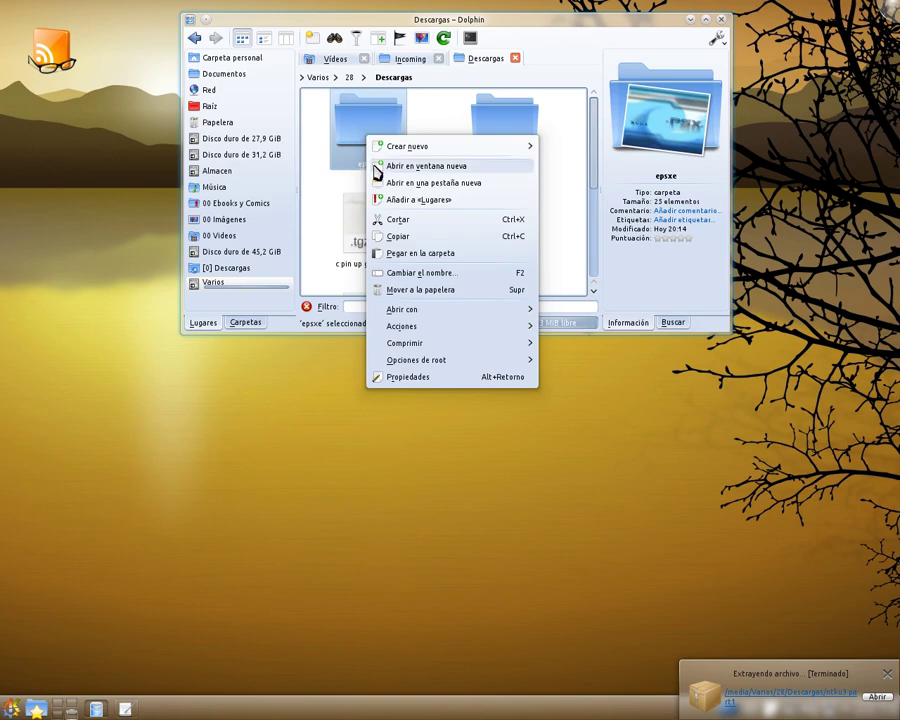
mouse_move(446, 345)
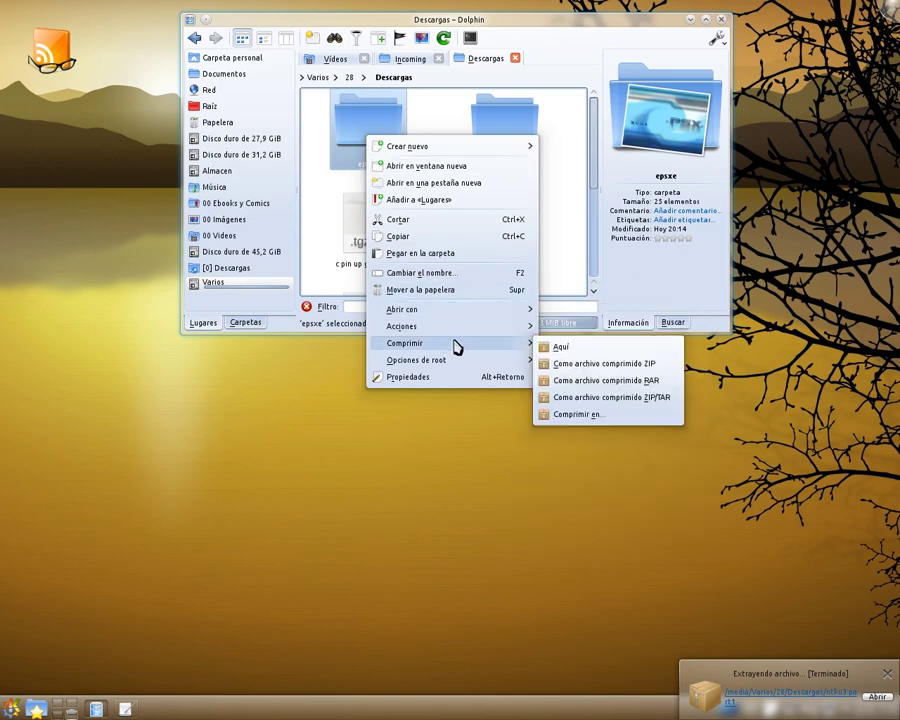
left_click(596, 366)
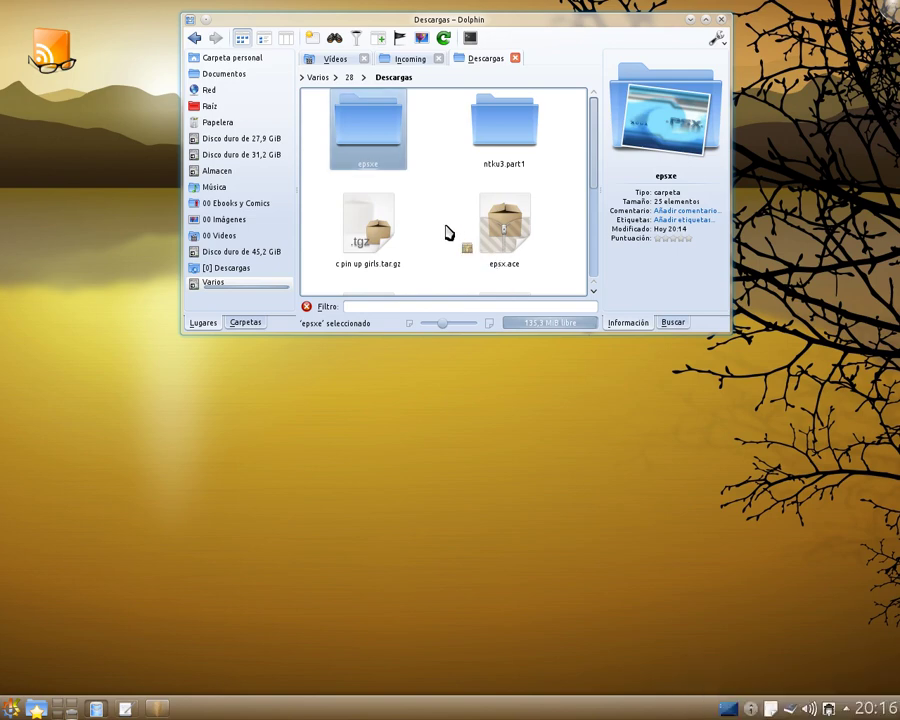
Step: Open the new epsxe.zip in Ark, look through its file list and close the archive window
scroll(450, 233, "down", 5)
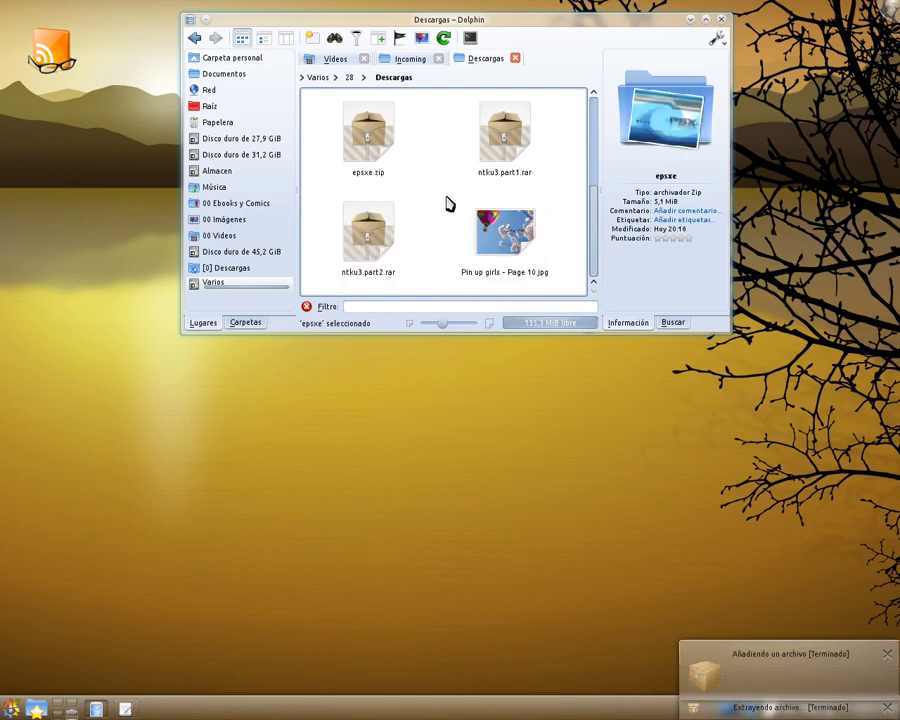
left_click(356, 153)
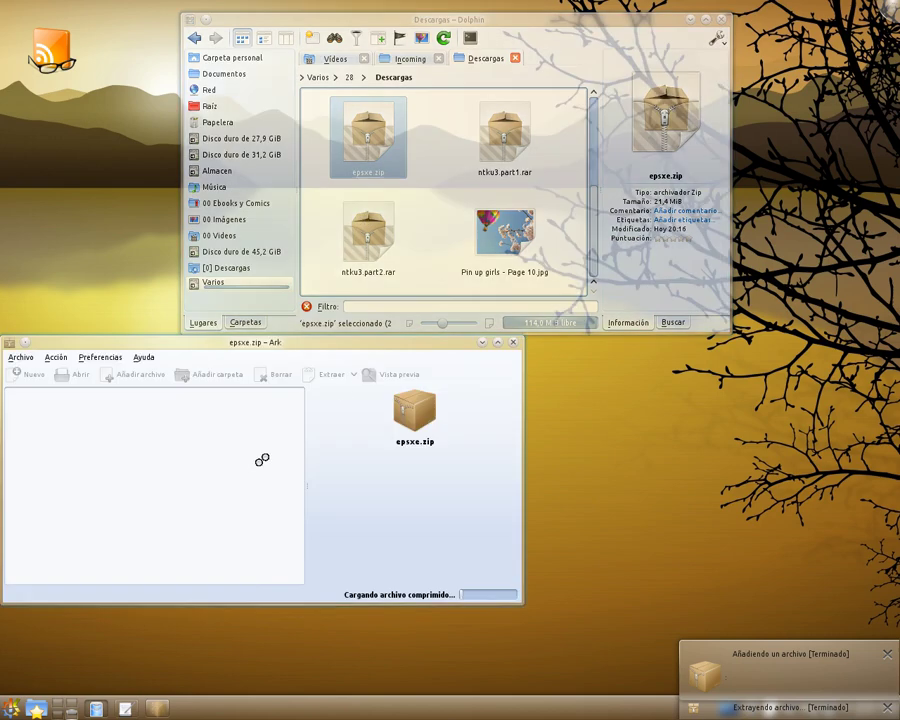
scroll(185, 490, "down", 4)
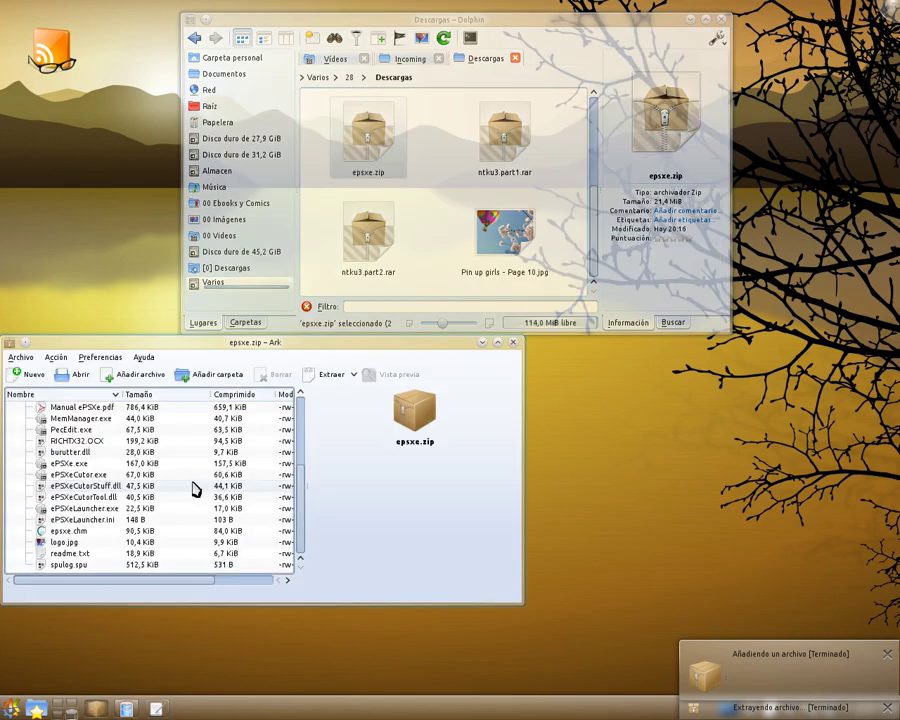
scroll(201, 482, "up", 5)
scroll(201, 482, "down", 5)
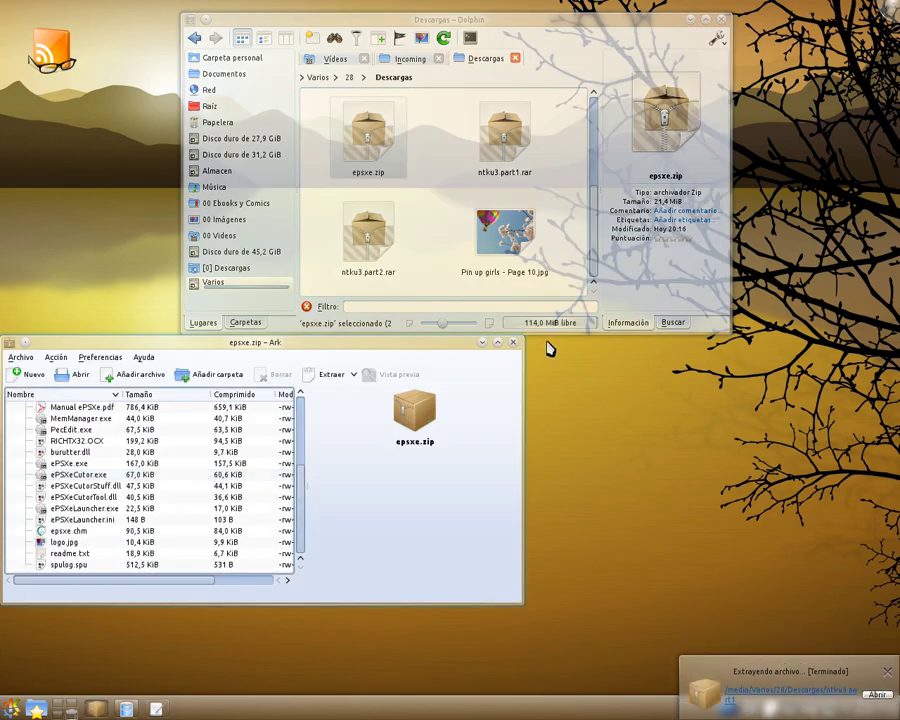
left_click(515, 343)
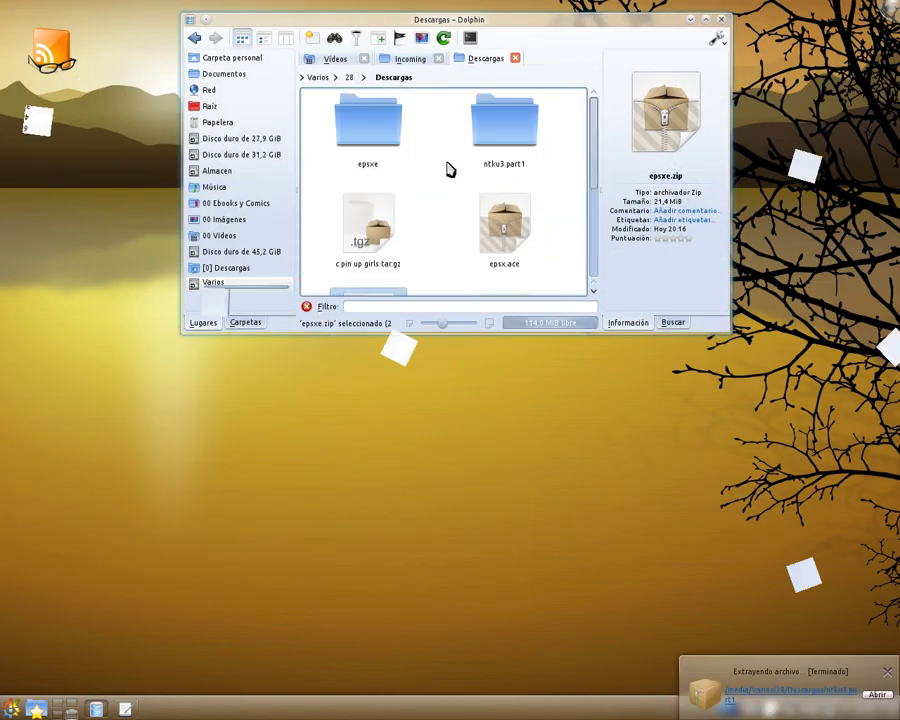
Step: Start compressing the epsxe folder with PeaZip and review the advanced compression and console settings
right_click(370, 130)
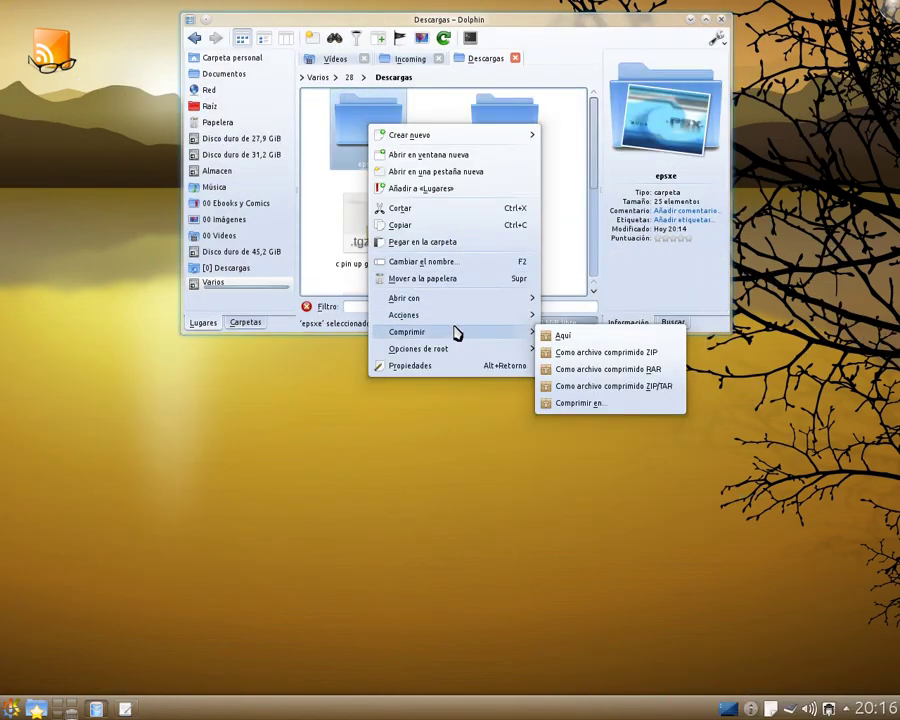
mouse_move(463, 318)
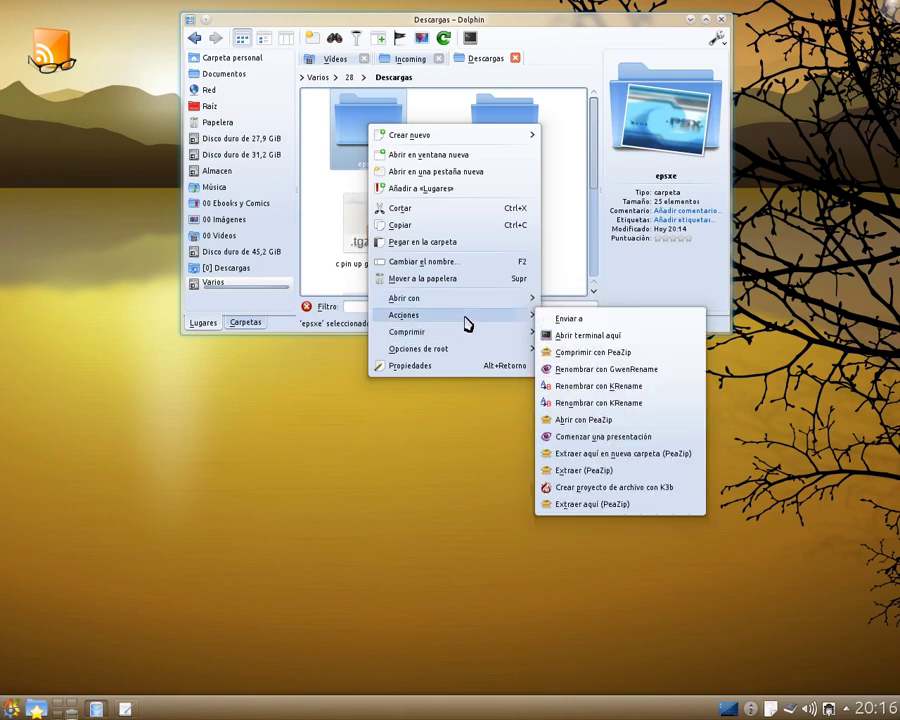
left_click(602, 352)
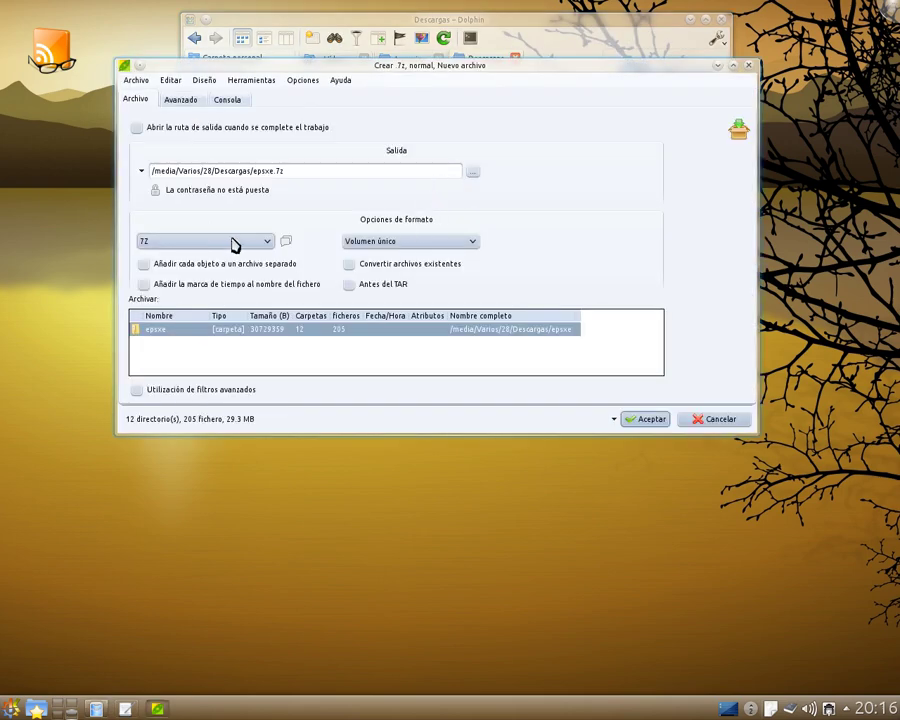
left_click(200, 104)
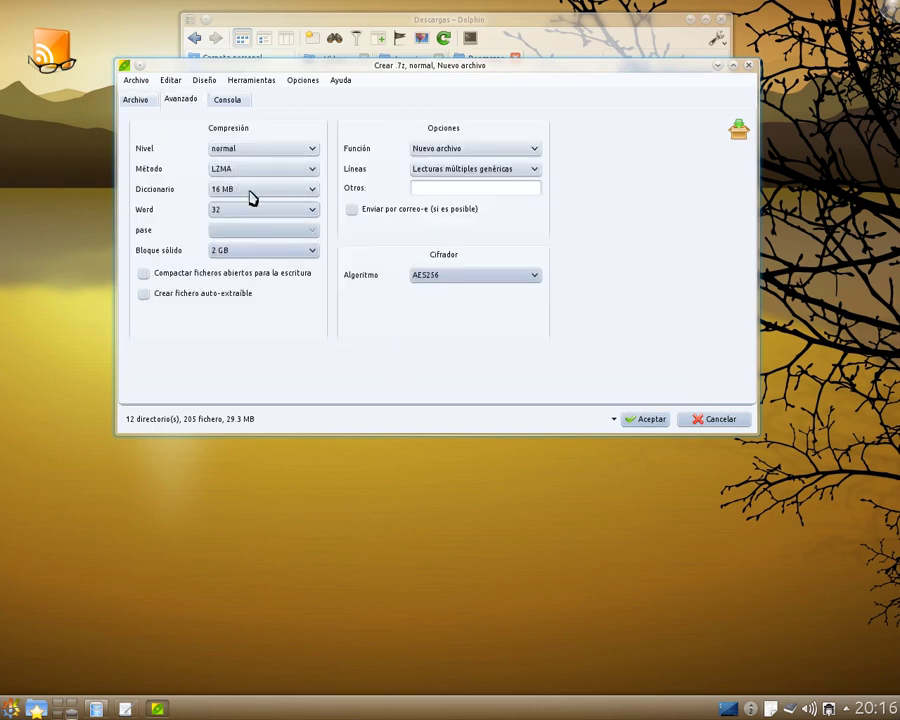
left_click(231, 101)
left_click(140, 99)
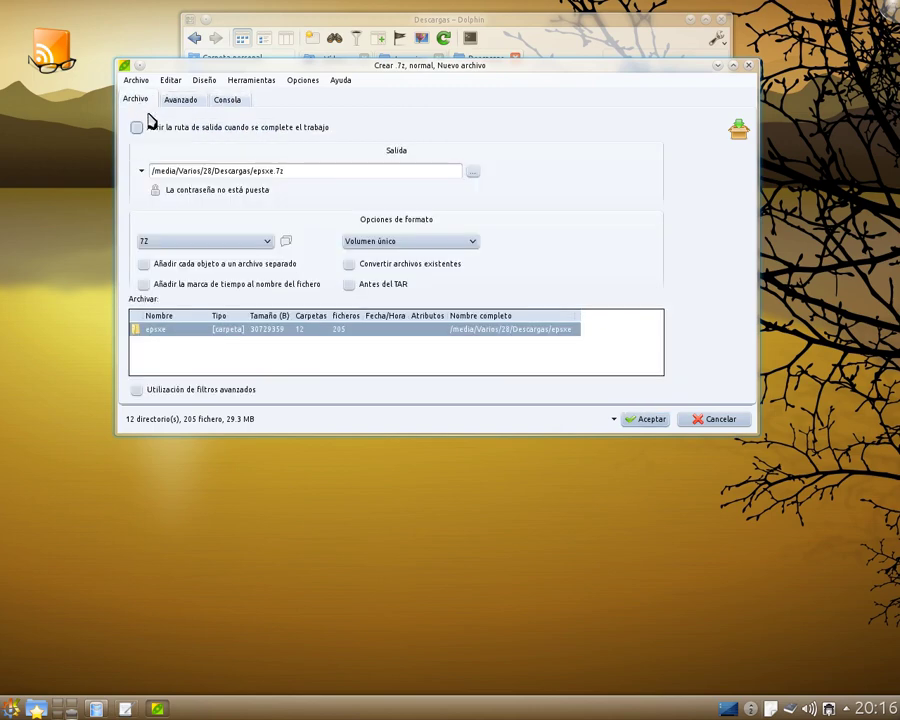
Step: Create the epsxe archive in 7Z format, split into 5MB (límite de anexos) volumes
left_click(268, 243)
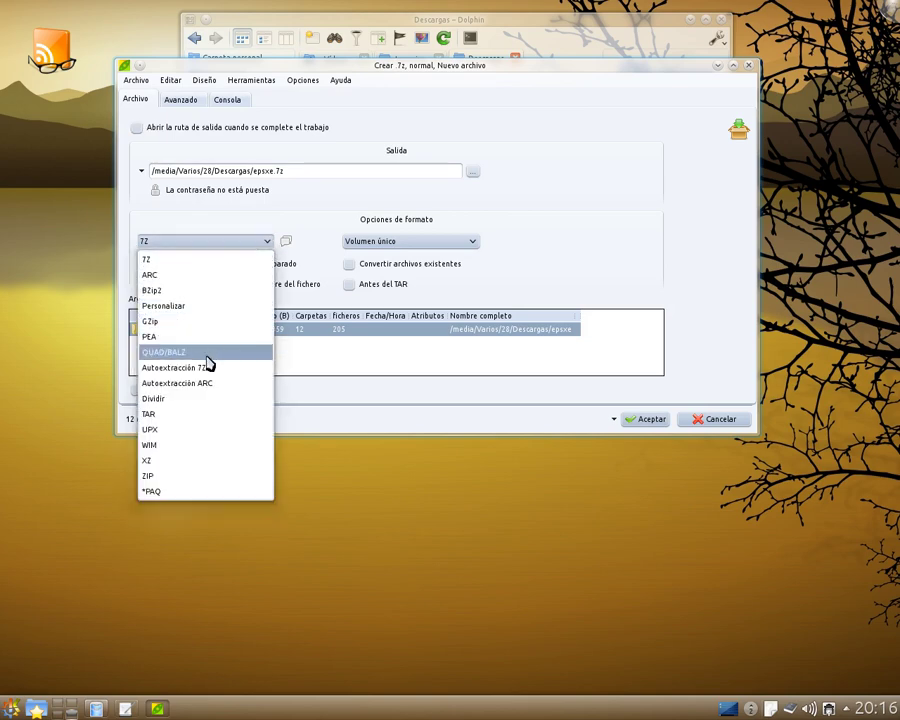
left_click(193, 260)
left_click(458, 242)
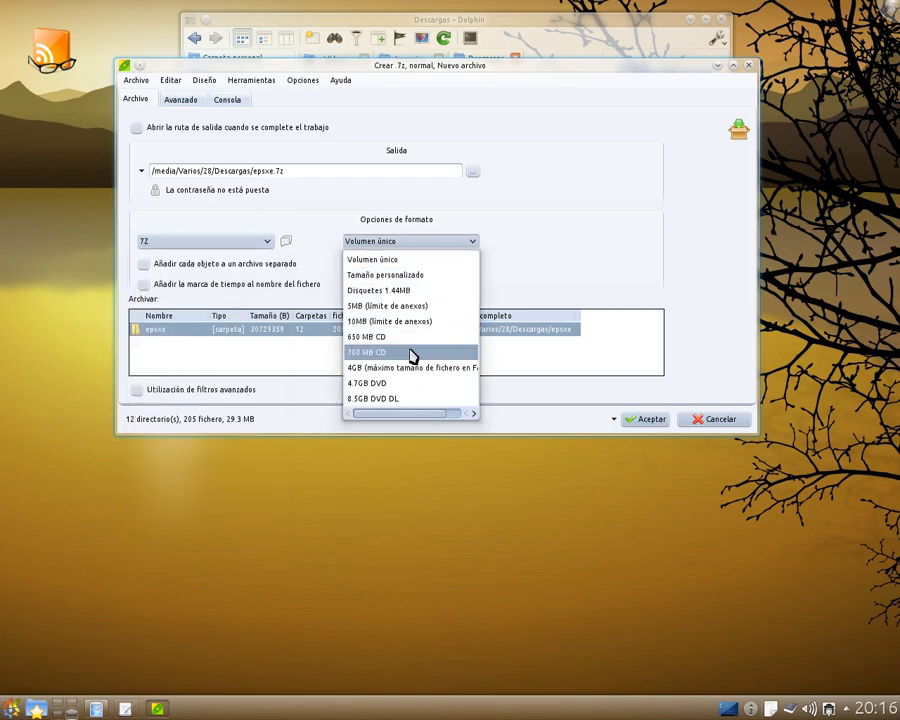
left_click(417, 306)
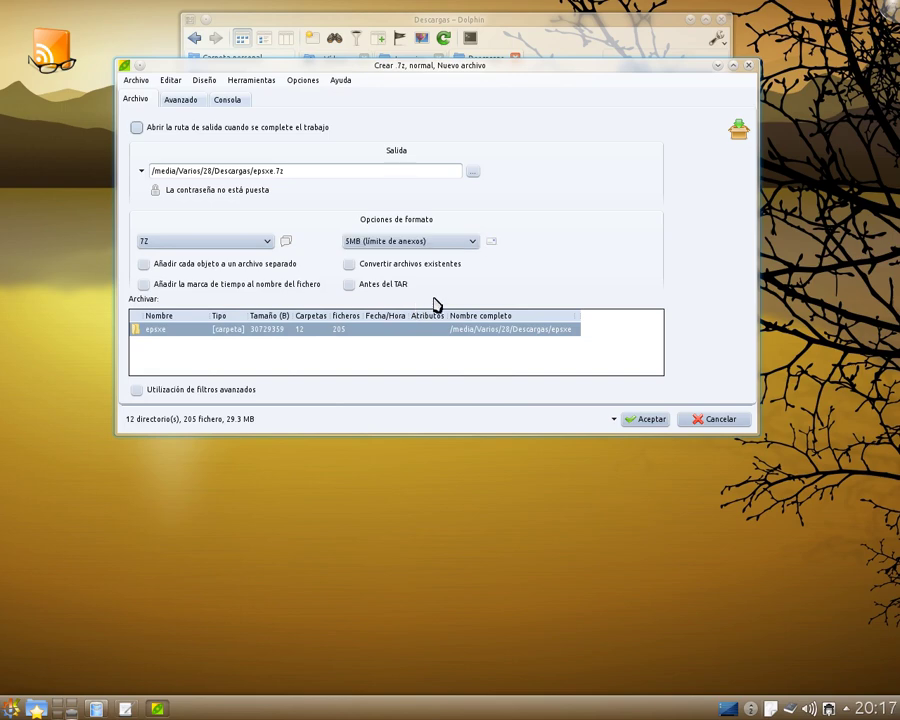
left_click(650, 420)
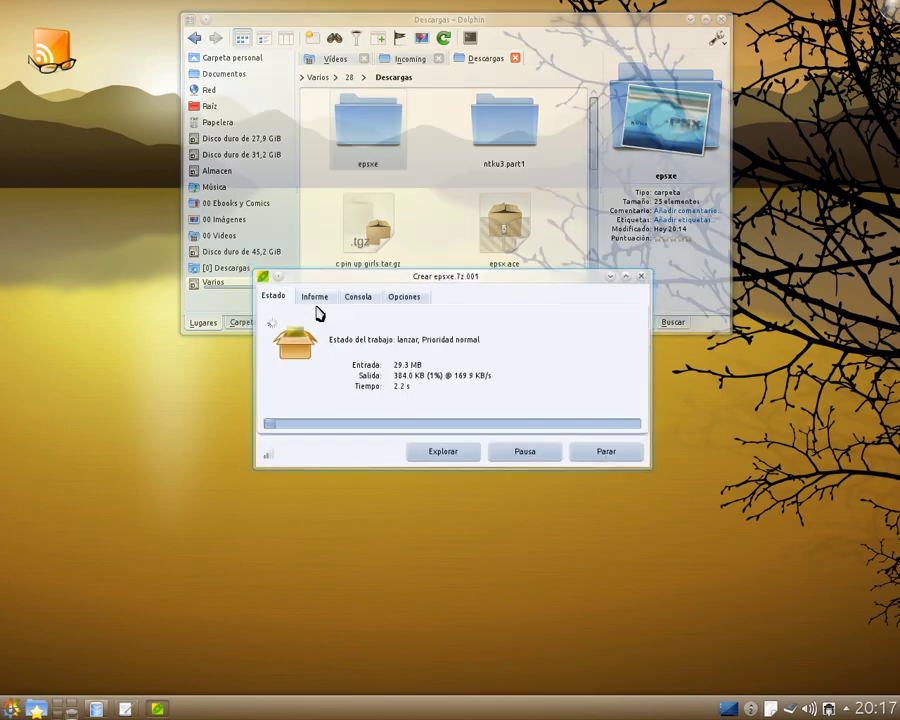
Step: Review the running PeaZip job's report, console command, options and status
left_click(316, 299)
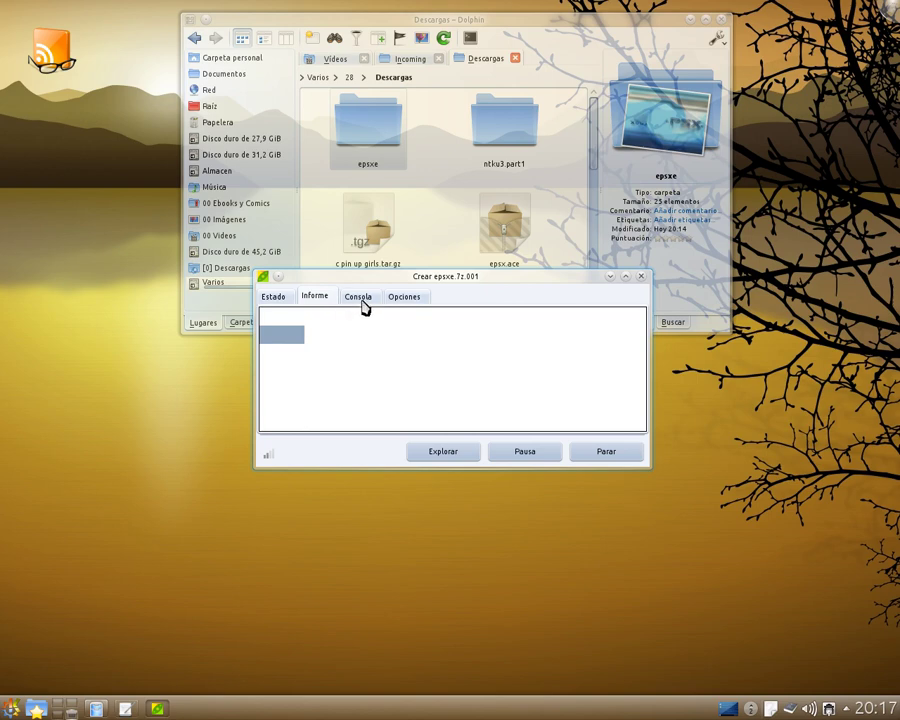
left_click(367, 302)
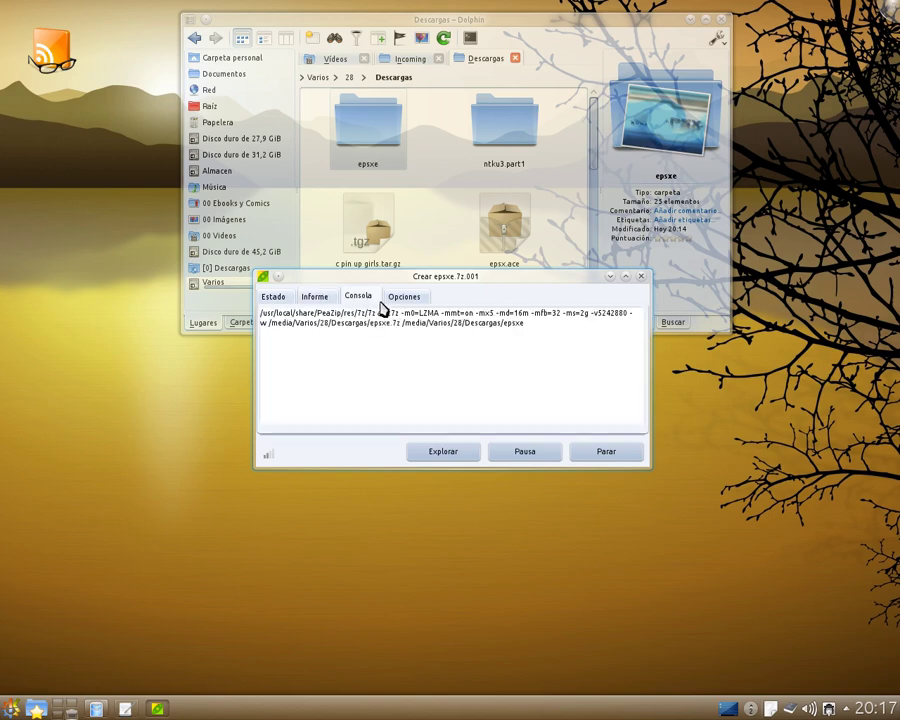
left_click(407, 302)
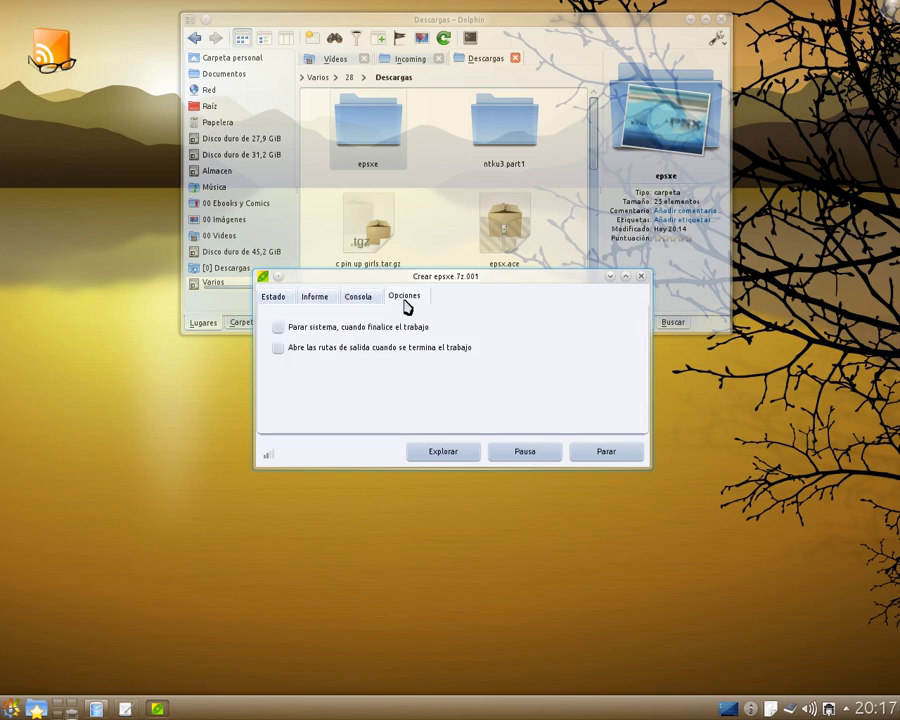
left_click(274, 300)
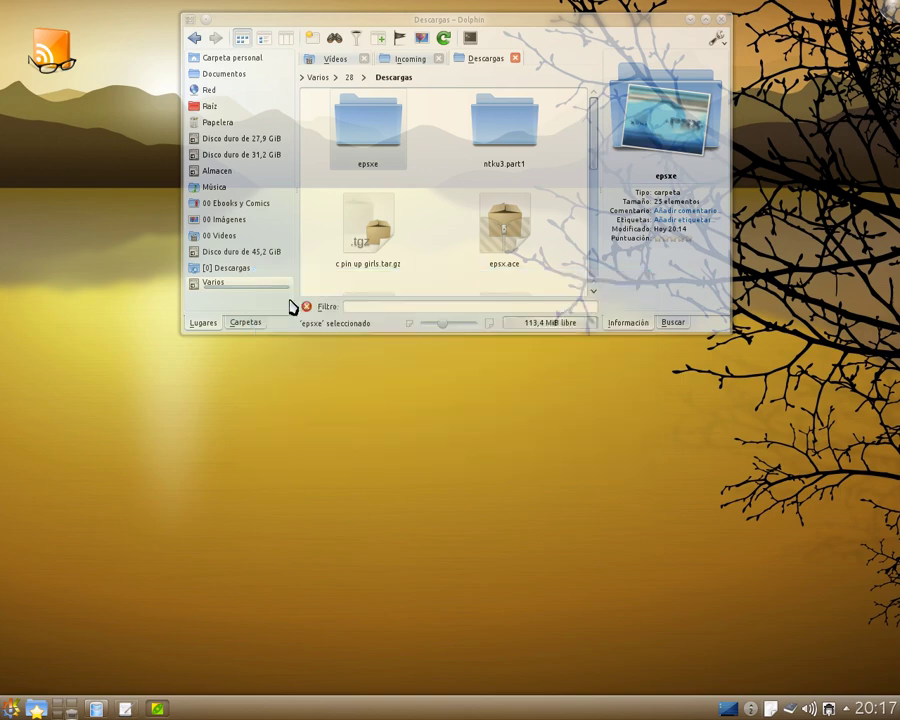
left_click(320, 302)
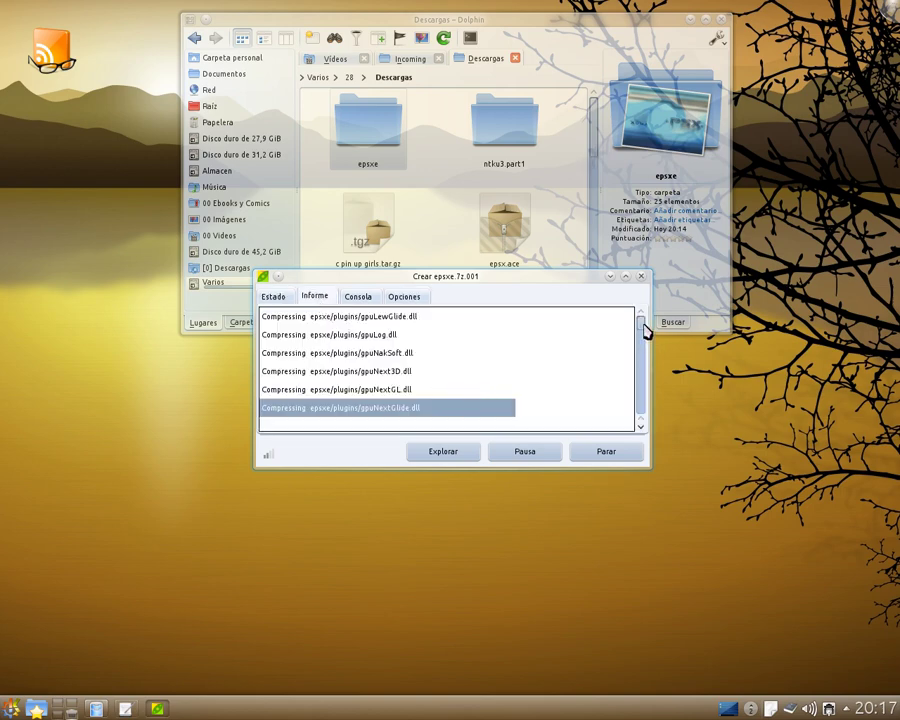
left_click_drag(645, 386, 643, 321)
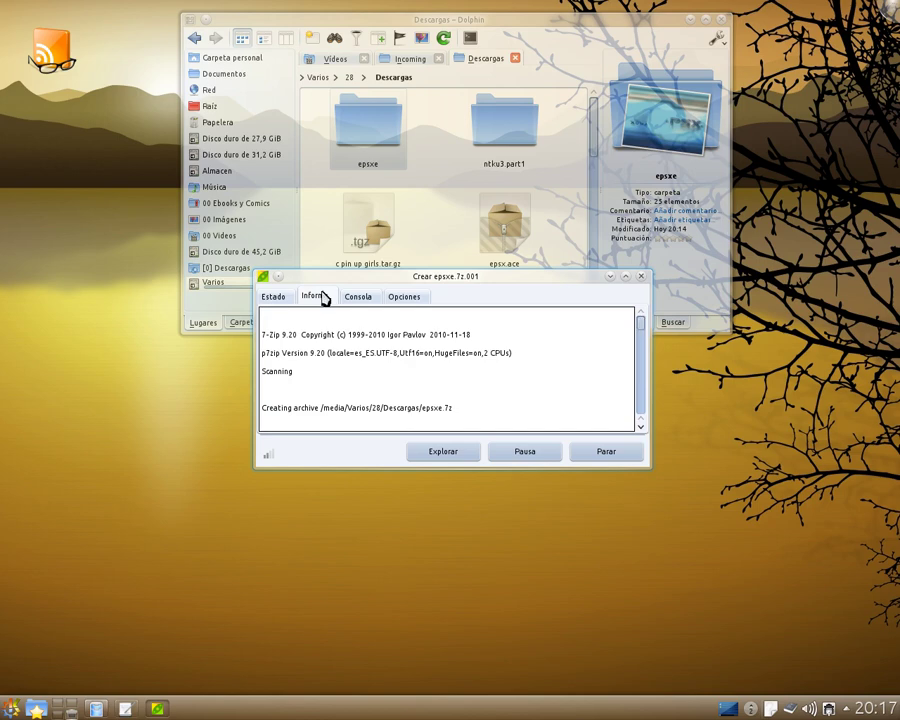
left_click(285, 300)
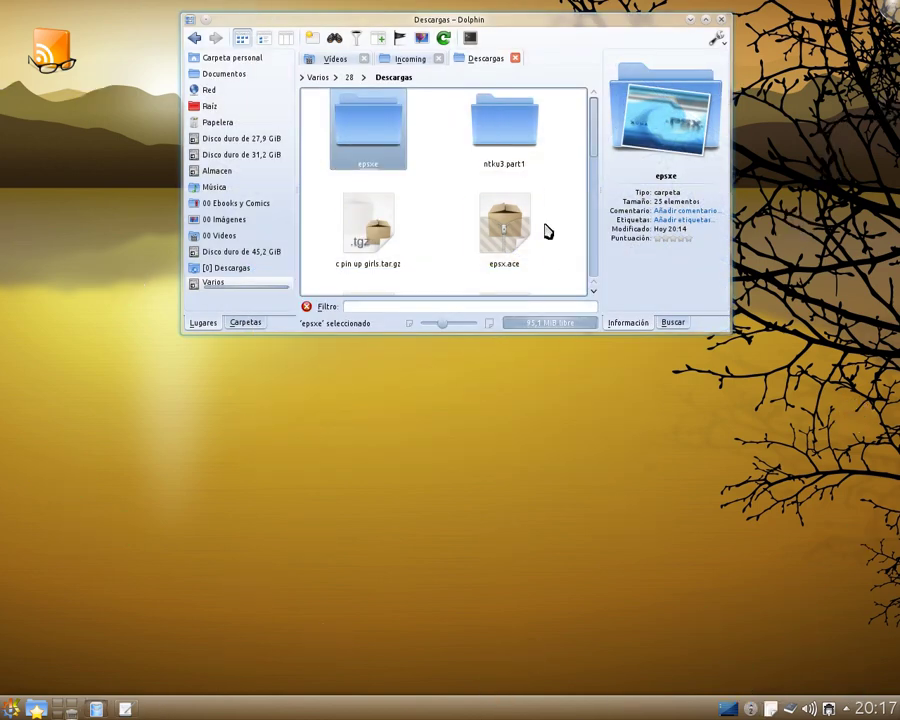
Step: Find the epsxe.7z volumes in Descargas, select all four to check their total size, then clear the selection
scroll(546, 225, "down", 1)
scroll(550, 226, "down", 1)
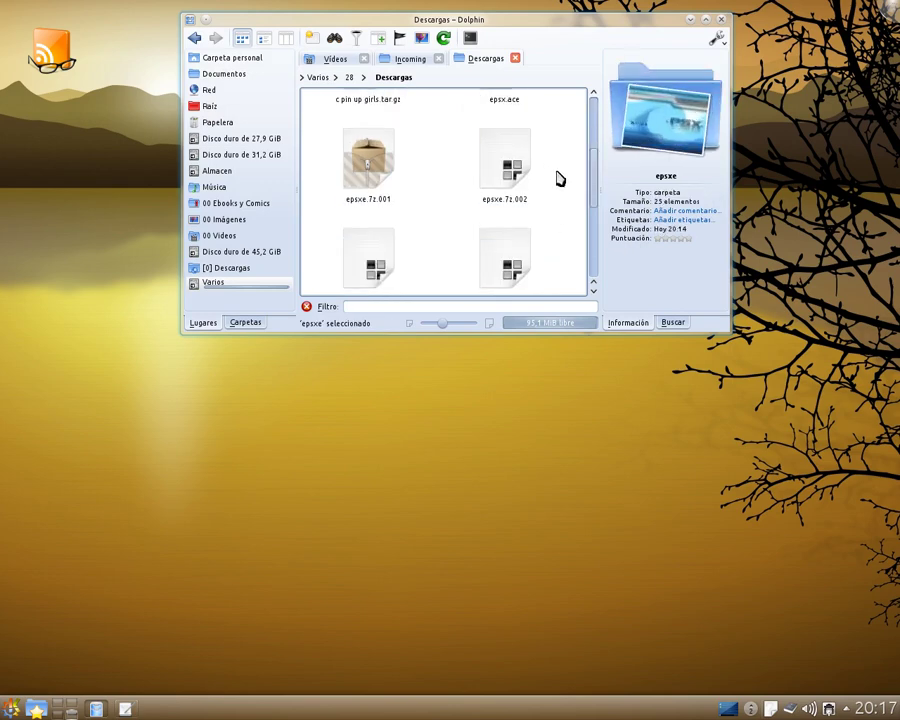
left_click_drag(399, 232, 321, 257)
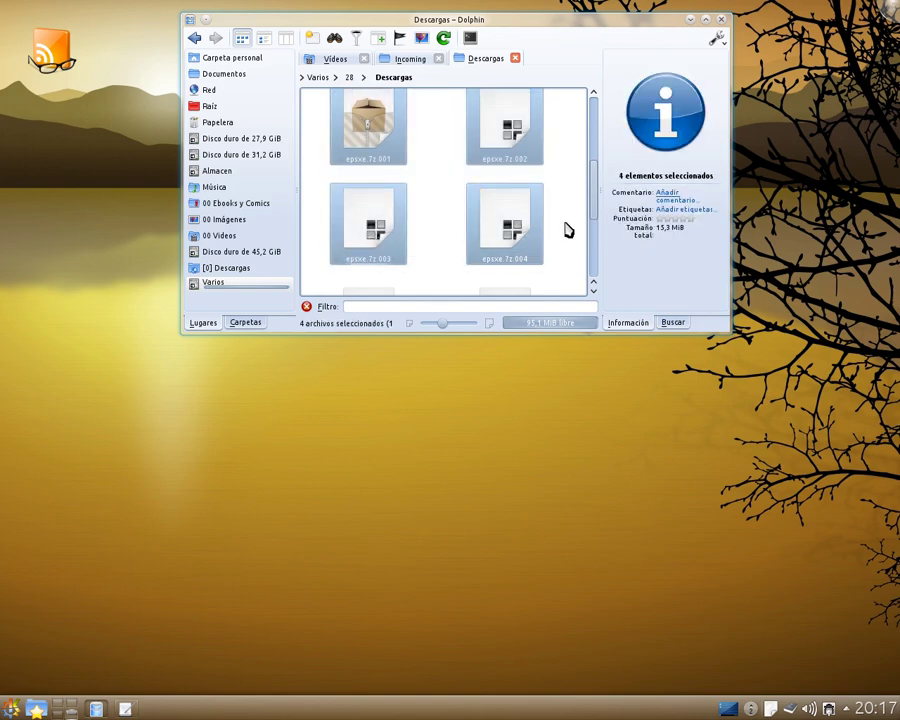
scroll(565, 230, "up", 3)
scroll(565, 230, "down", 2)
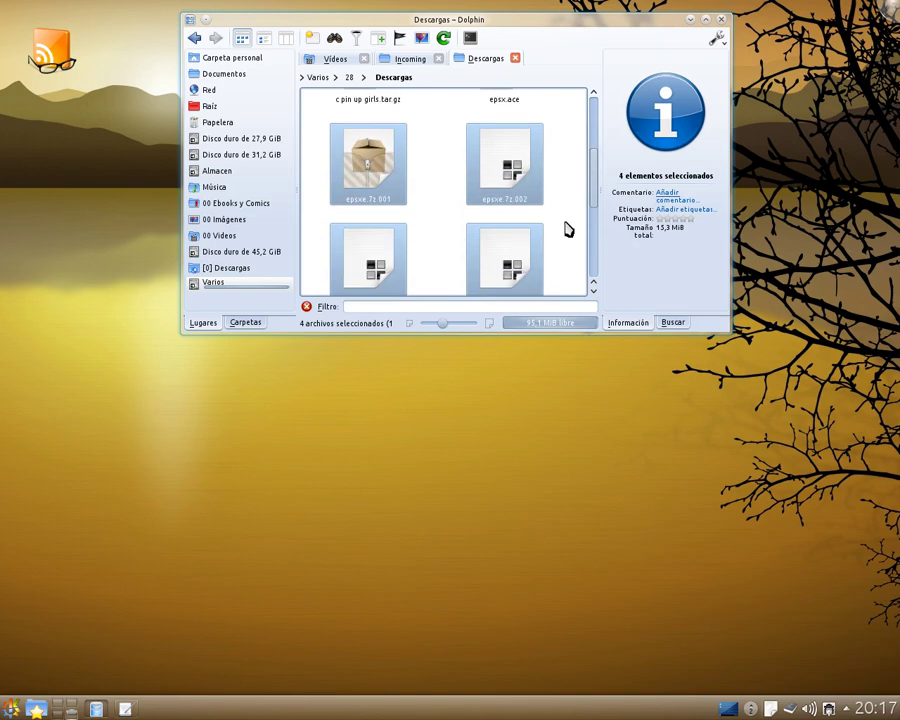
scroll(565, 230, "down", 1)
scroll(566, 230, "up", 1)
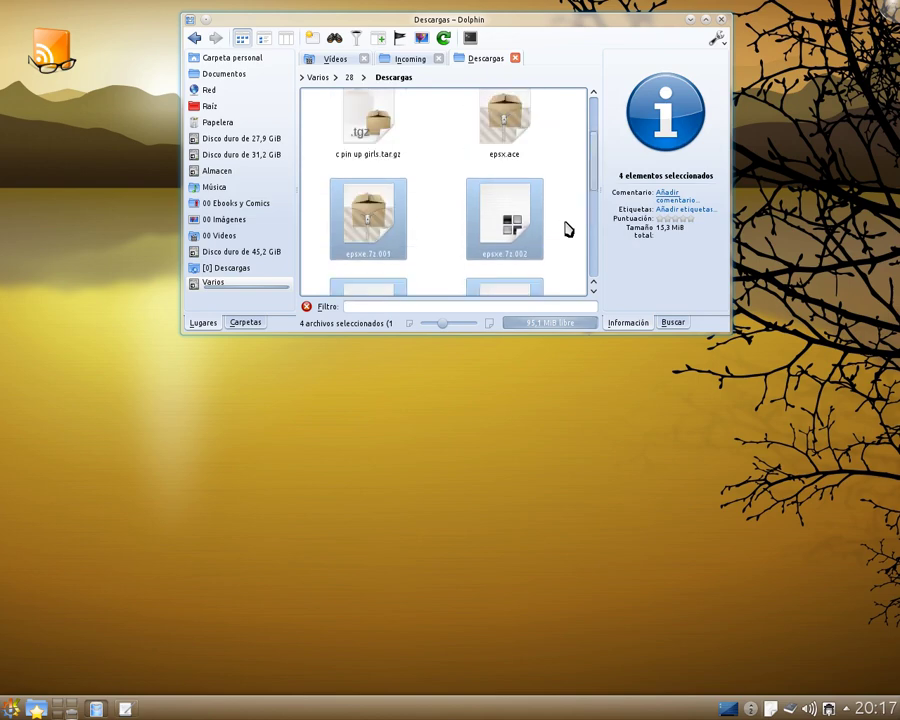
left_click(436, 167)
Step: Compress the epsxe folder as a RAR archive and look for the result in Descargas
scroll(450, 167, "up", 1)
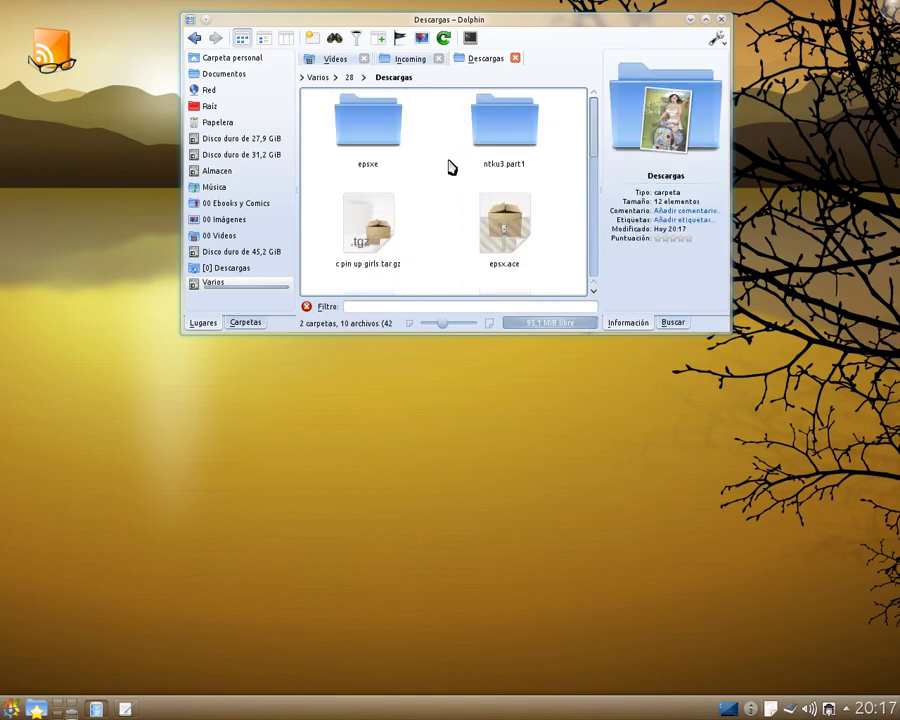
right_click(377, 143)
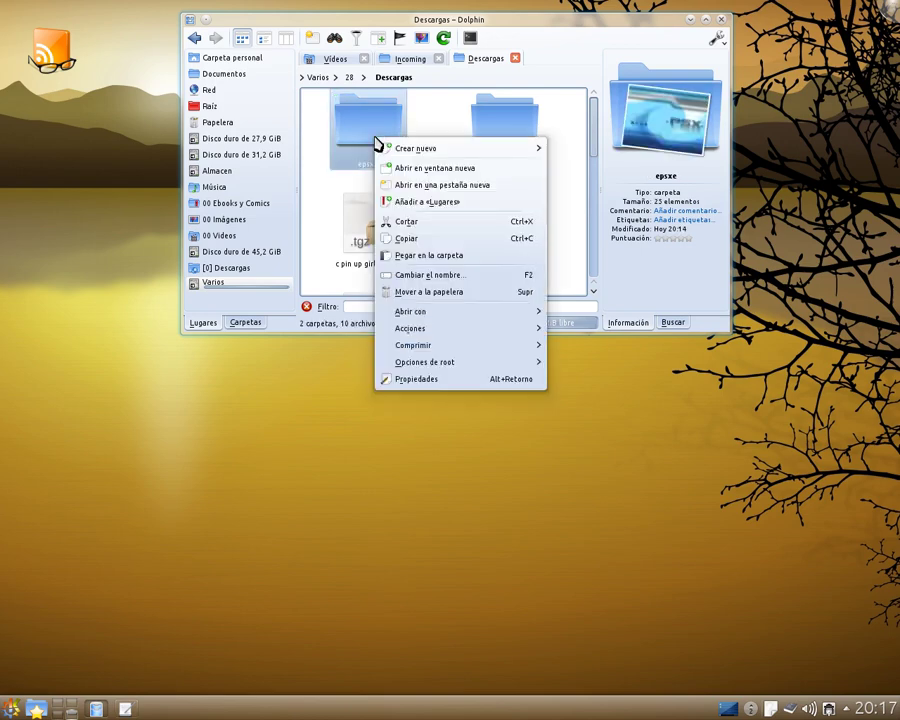
mouse_move(459, 319)
mouse_move(468, 346)
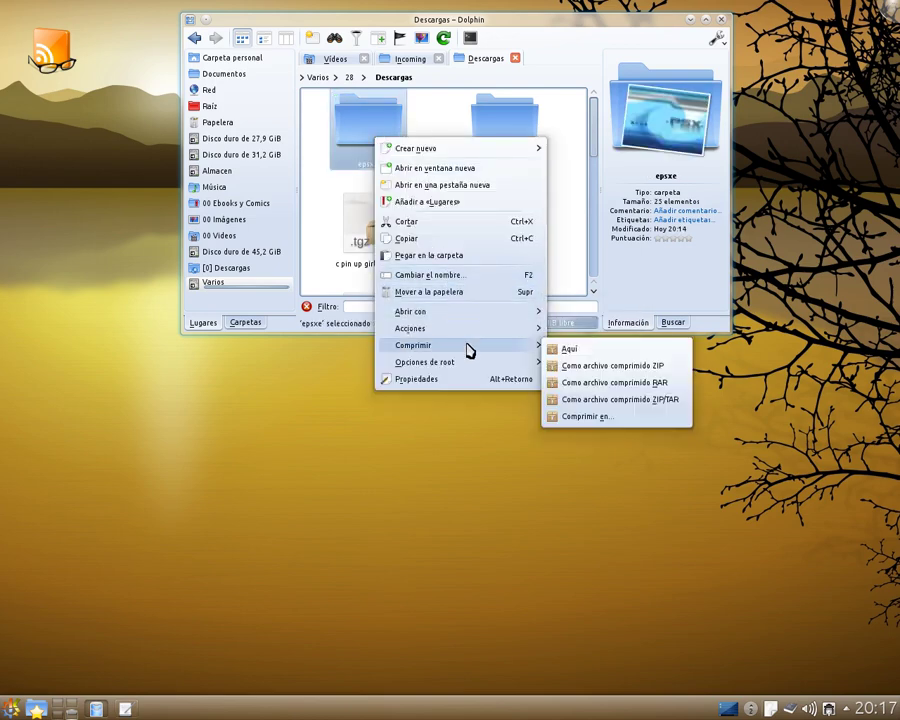
left_click(647, 384)
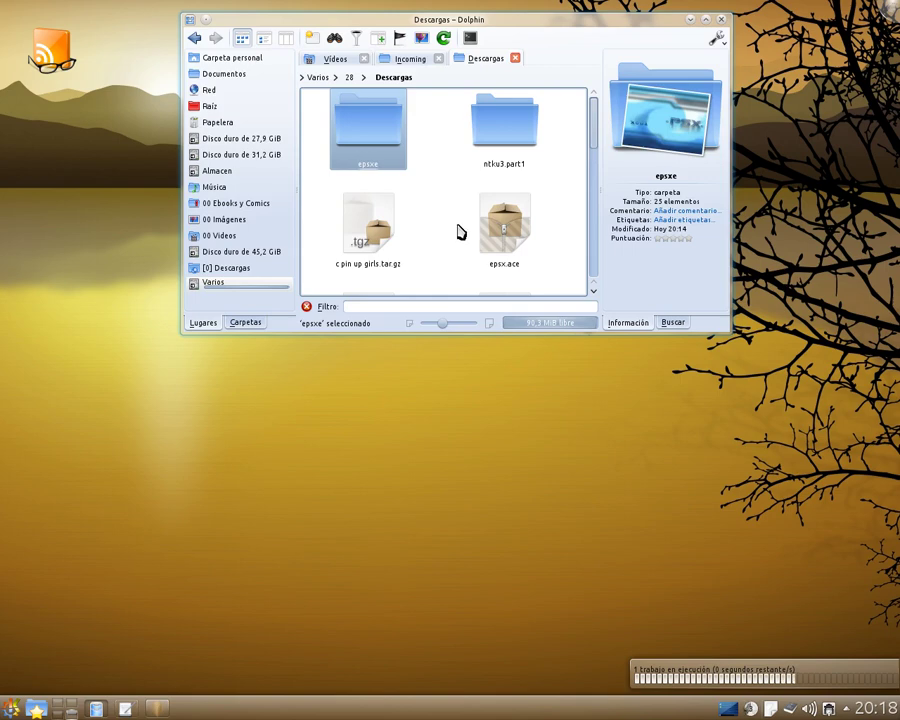
left_click(752, 710)
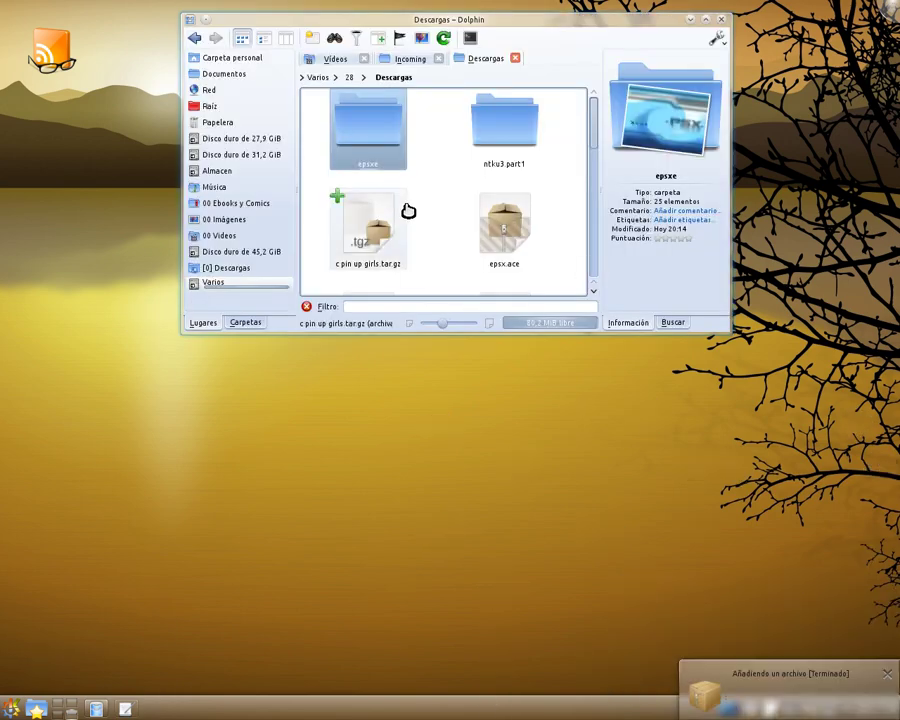
scroll(410, 215, "down", 1)
scroll(432, 229, "down", 1)
scroll(434, 234, "down", 3)
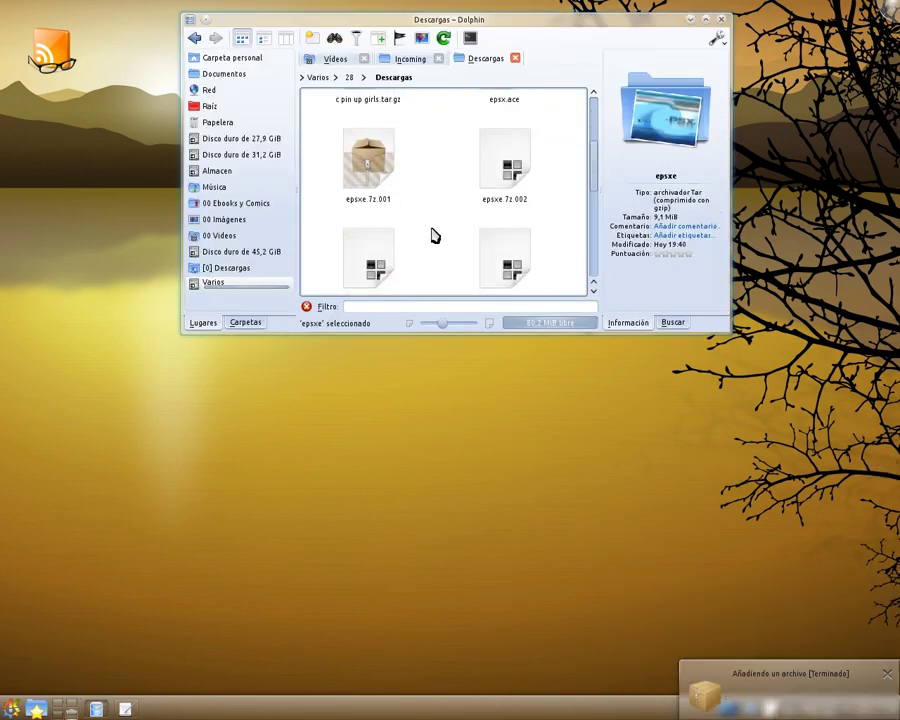
scroll(434, 237, "down", 1)
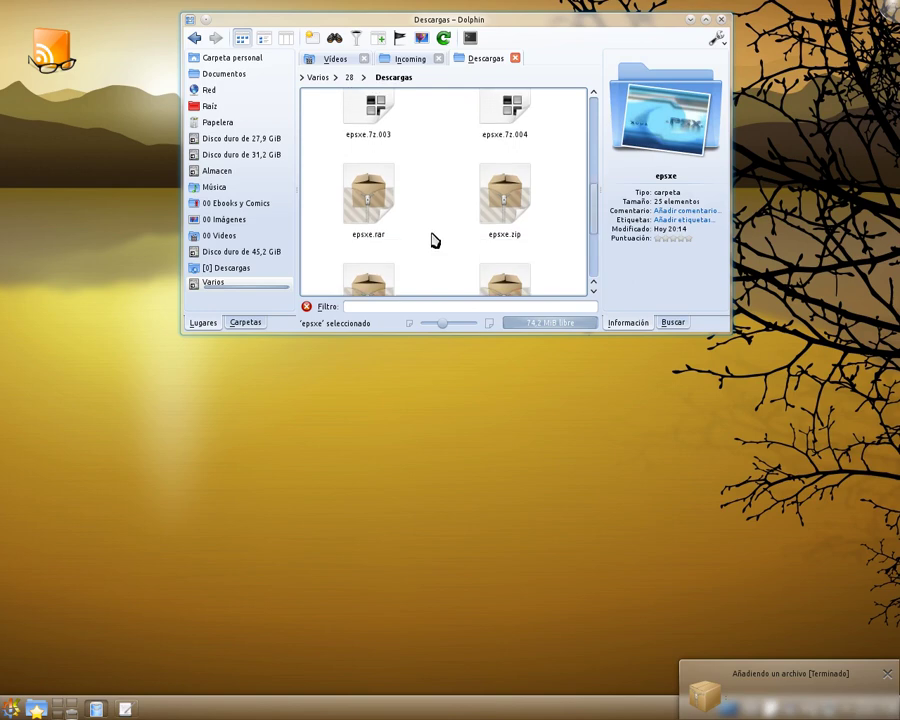
scroll(430, 238, "down", 1)
Step: Compress the epsxe folder with Ark into epsxe.tar.xz in Descargas, using the XZ-compressed Tar format
scroll(443, 139, "up", 5)
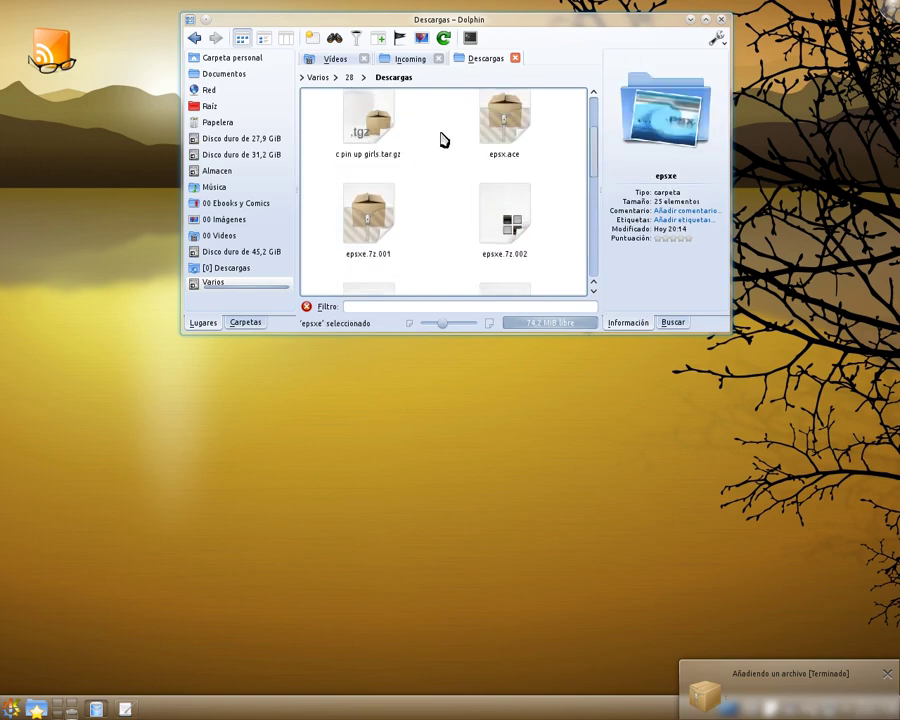
scroll(443, 139, "up", 1)
right_click(375, 142)
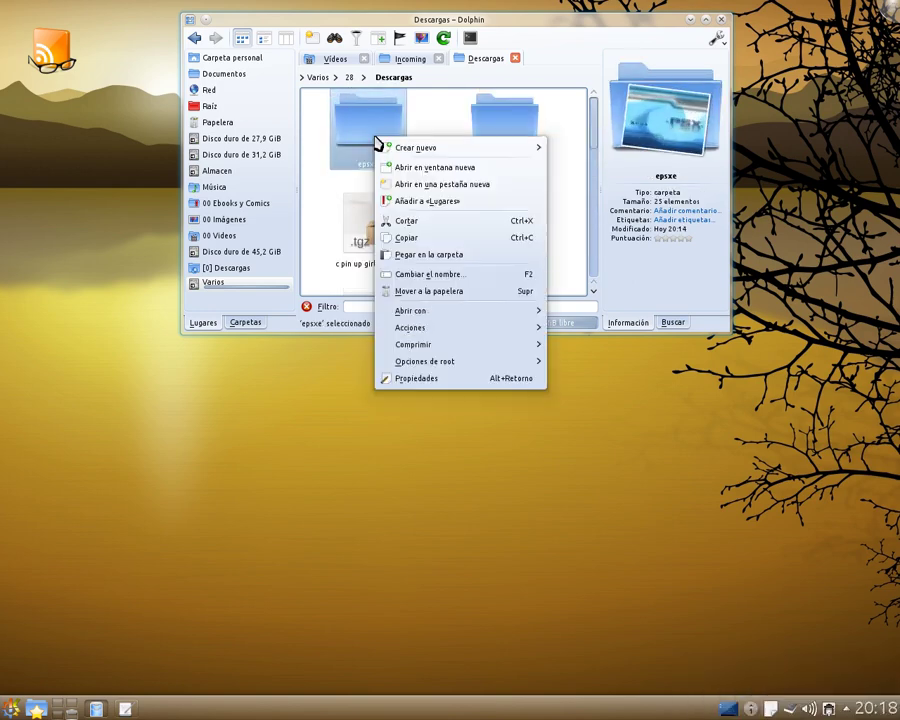
mouse_move(462, 333)
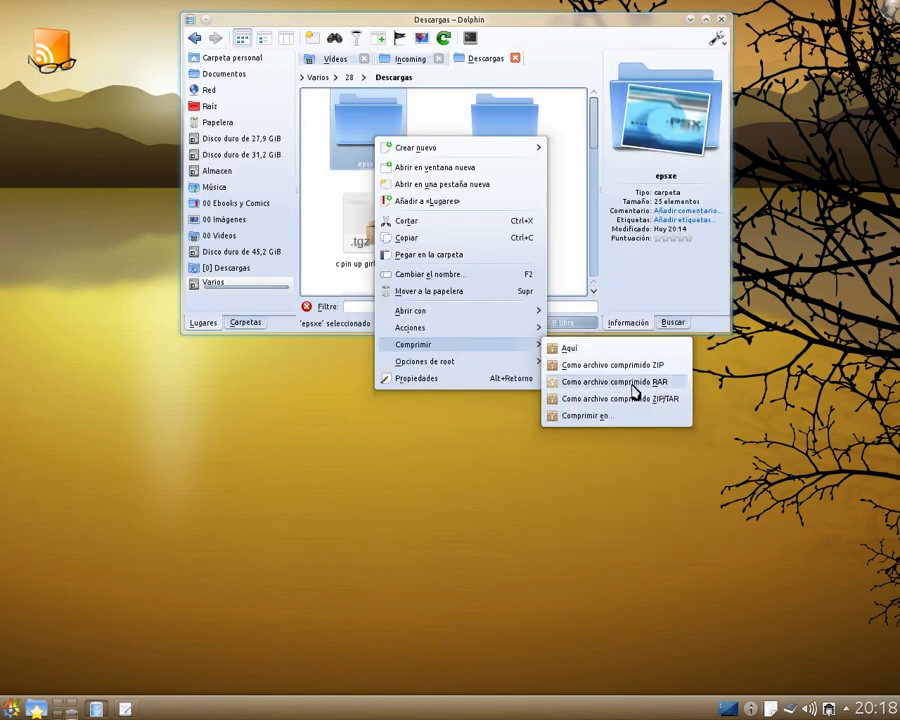
left_click(605, 416)
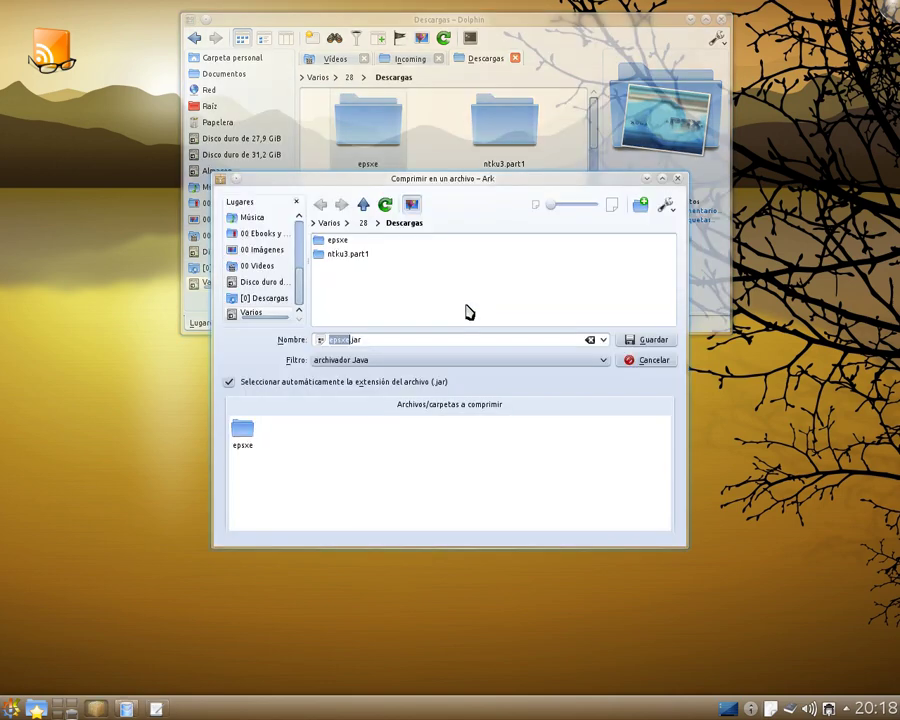
left_click(537, 365)
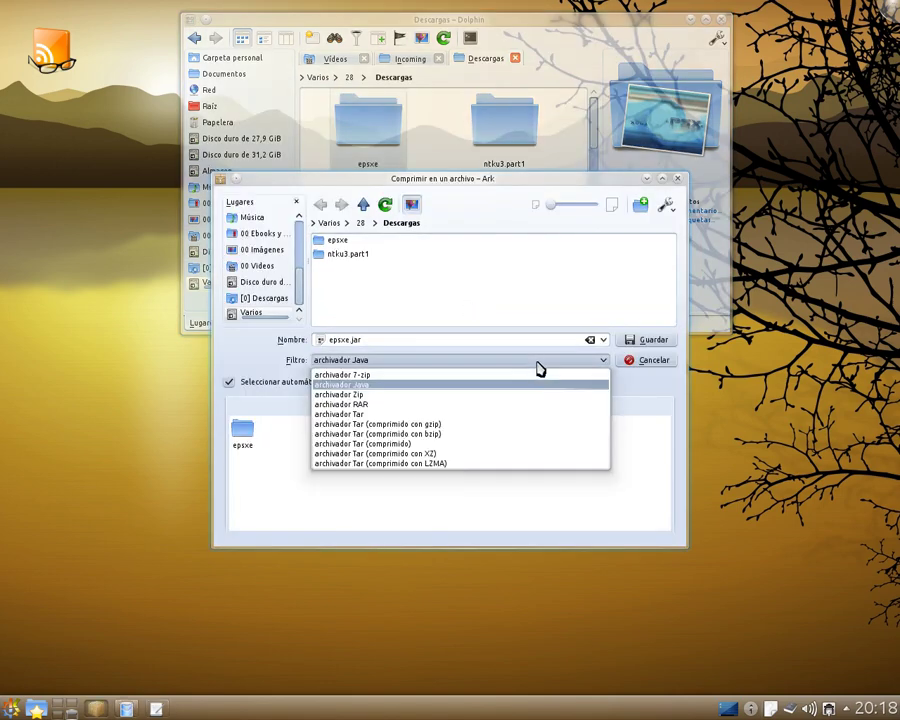
left_click(481, 455)
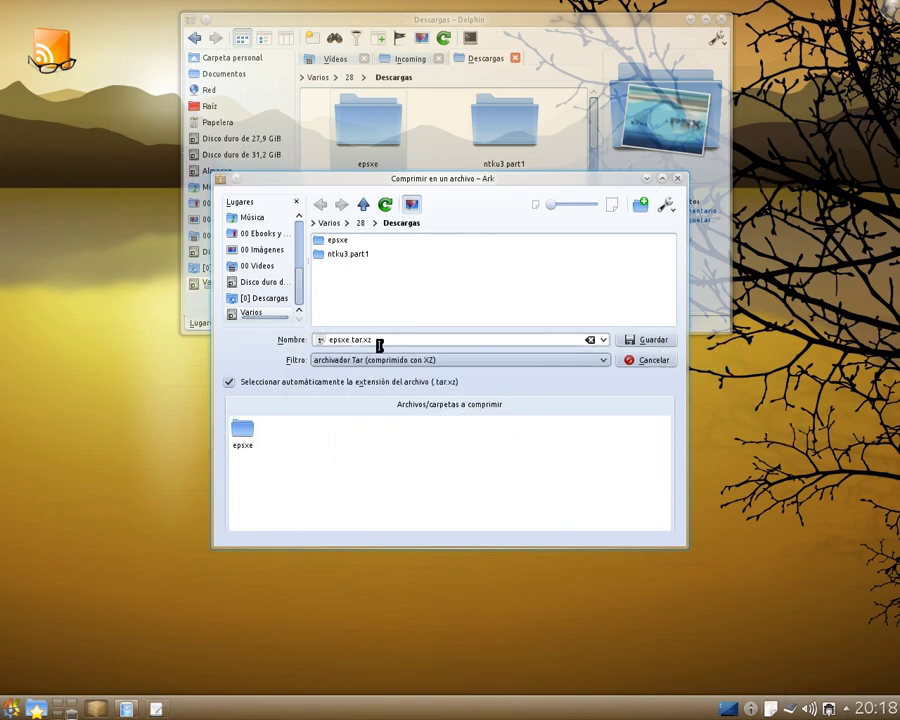
left_click(643, 342)
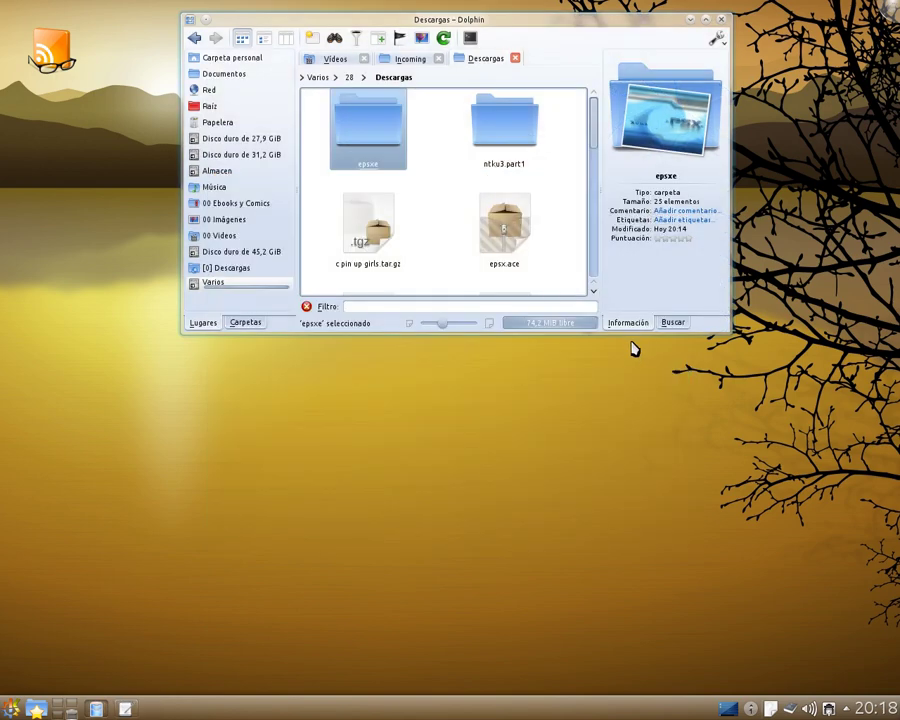
Step: Give the epsx.ace archive a four-star rating and clear the selection
left_click(441, 179)
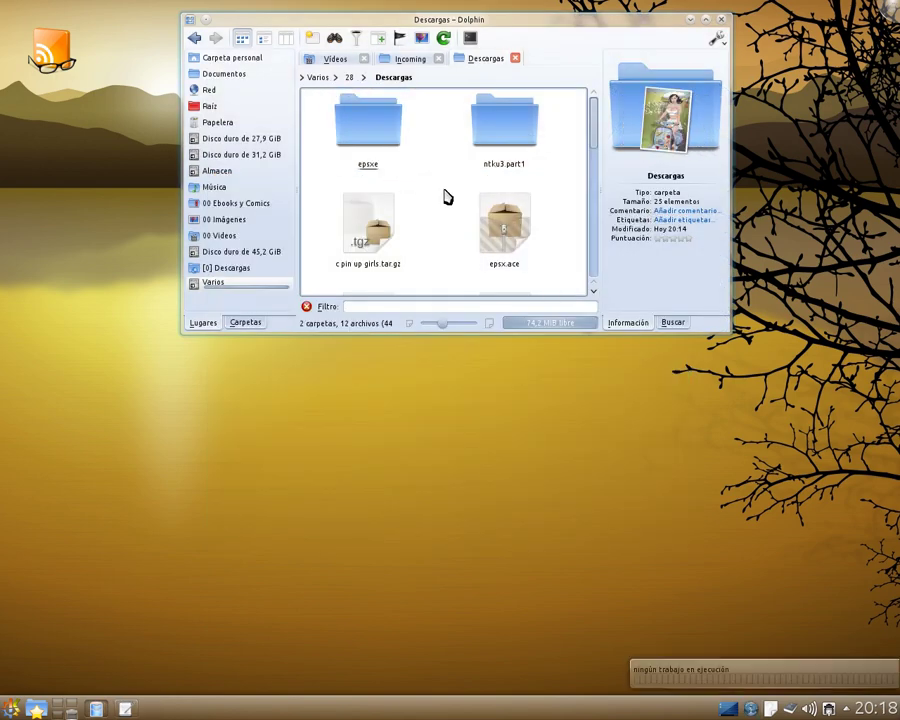
scroll(447, 197, "down", 1)
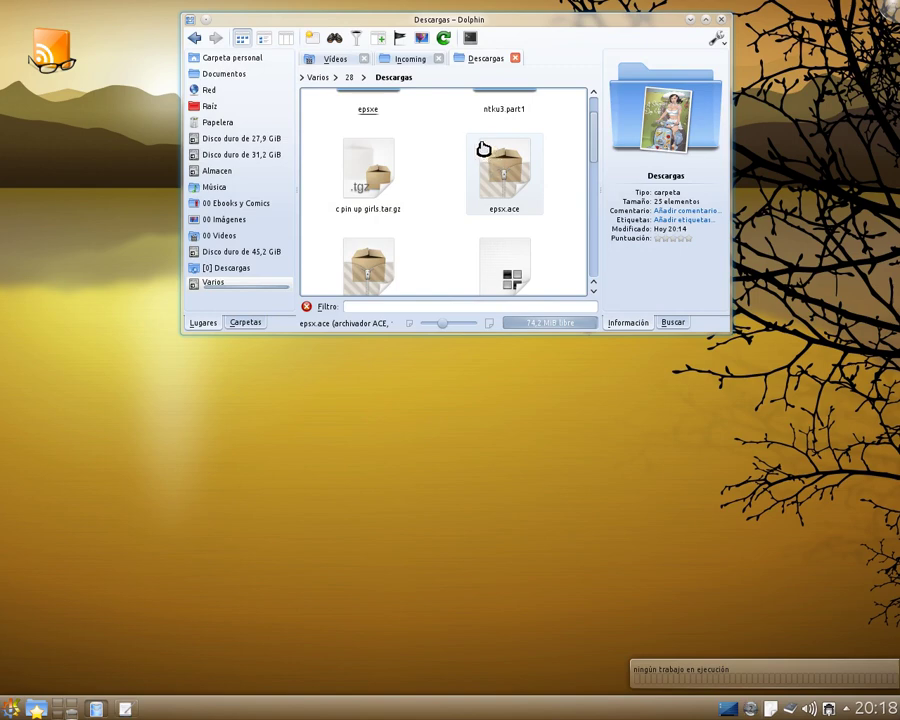
mouse_move(474, 147)
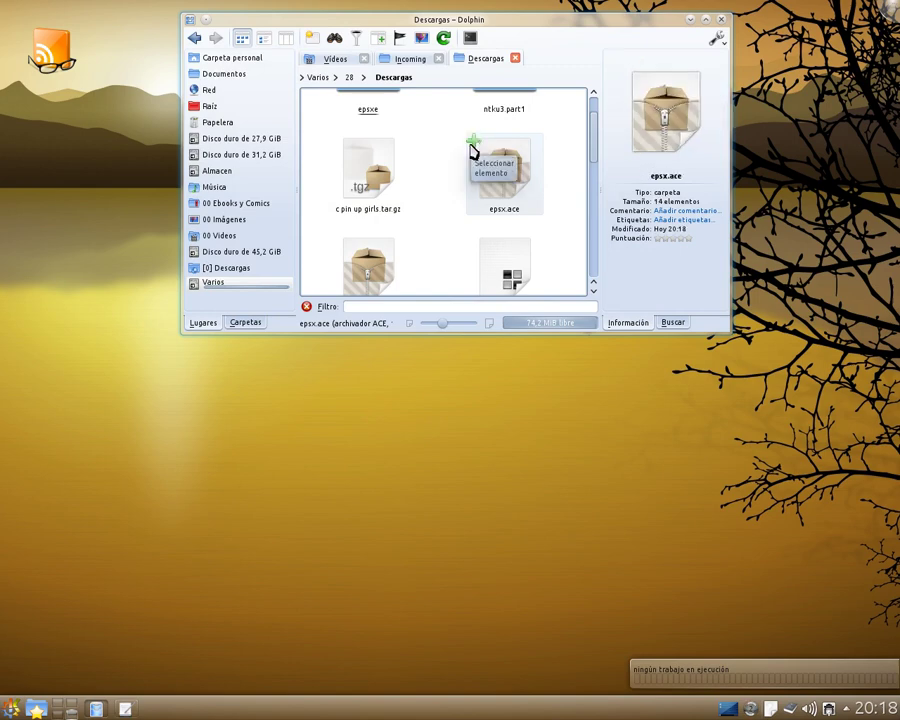
left_click(474, 147)
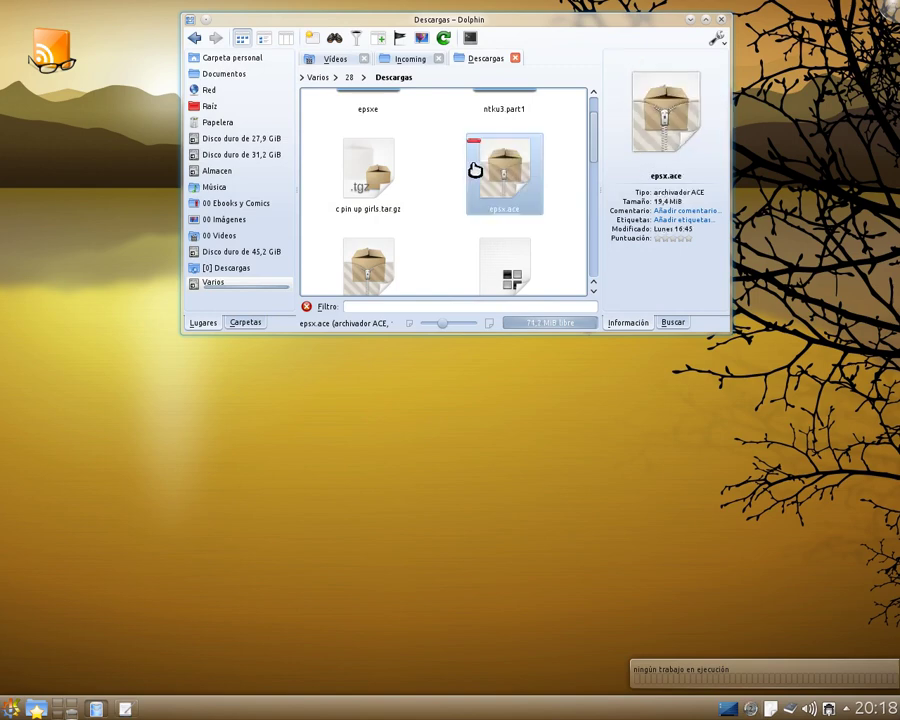
left_click(684, 240)
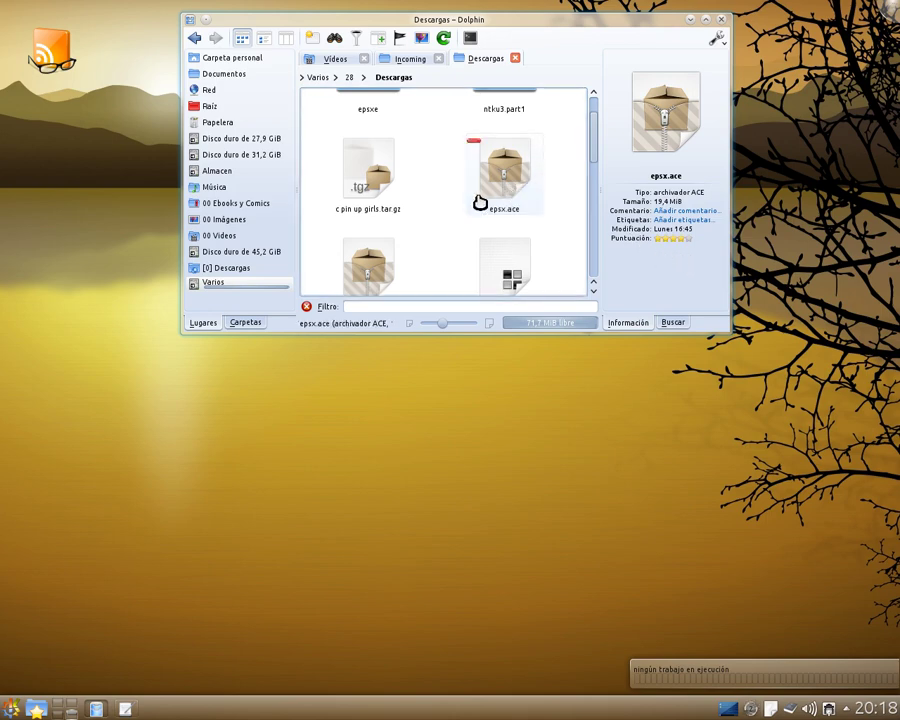
left_click(432, 226)
Step: Select the four epsxe.7z volumes, rate them five stars, and clear the selection
scroll(435, 229, "down", 1)
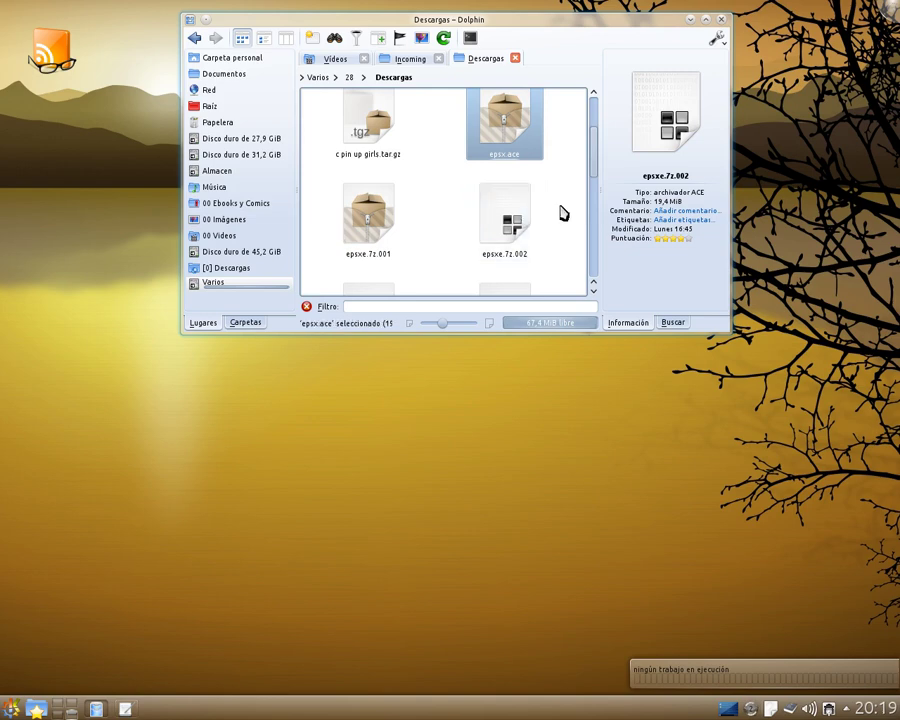
scroll(562, 211, "down", 1)
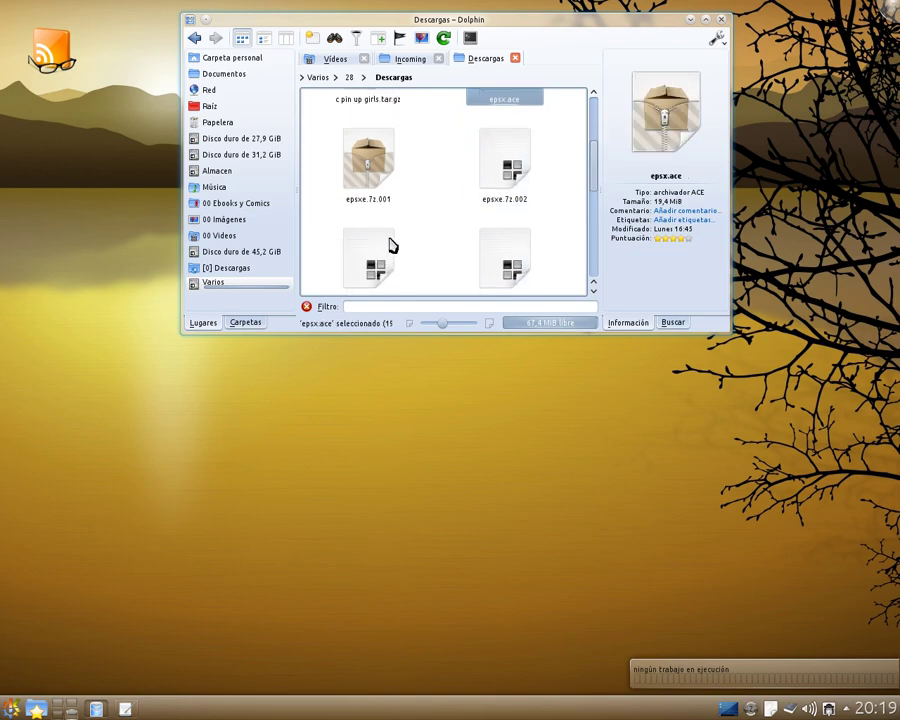
left_click_drag(560, 141, 357, 246)
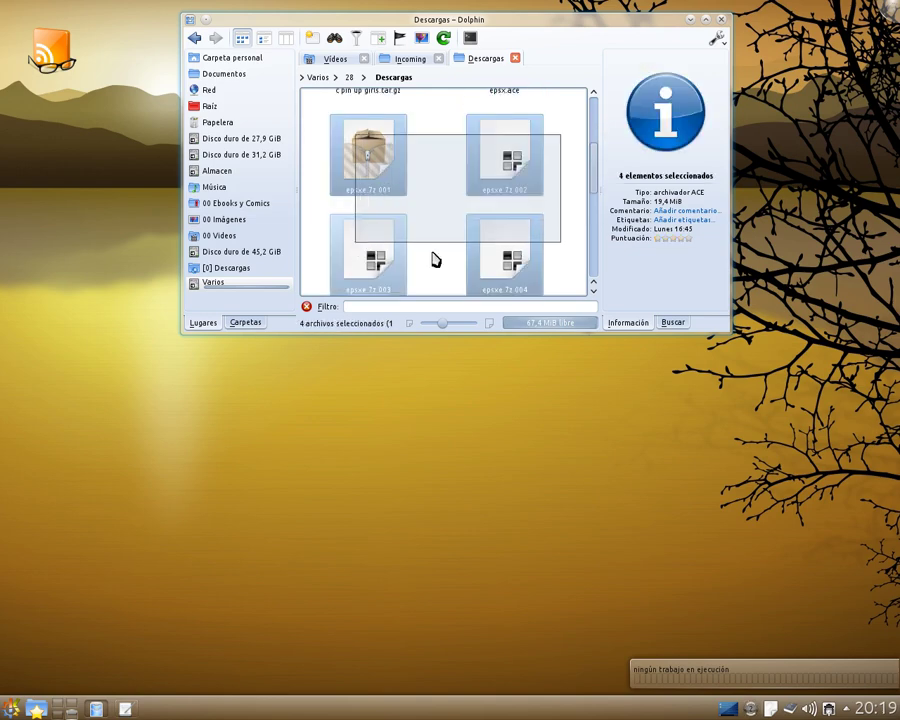
left_click(697, 233)
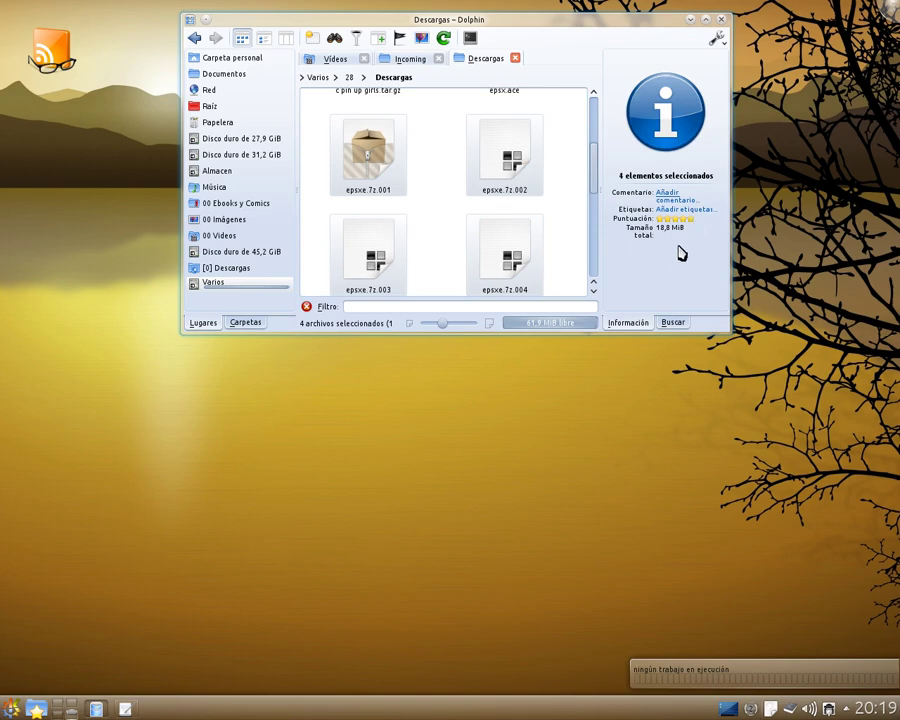
left_click(431, 215)
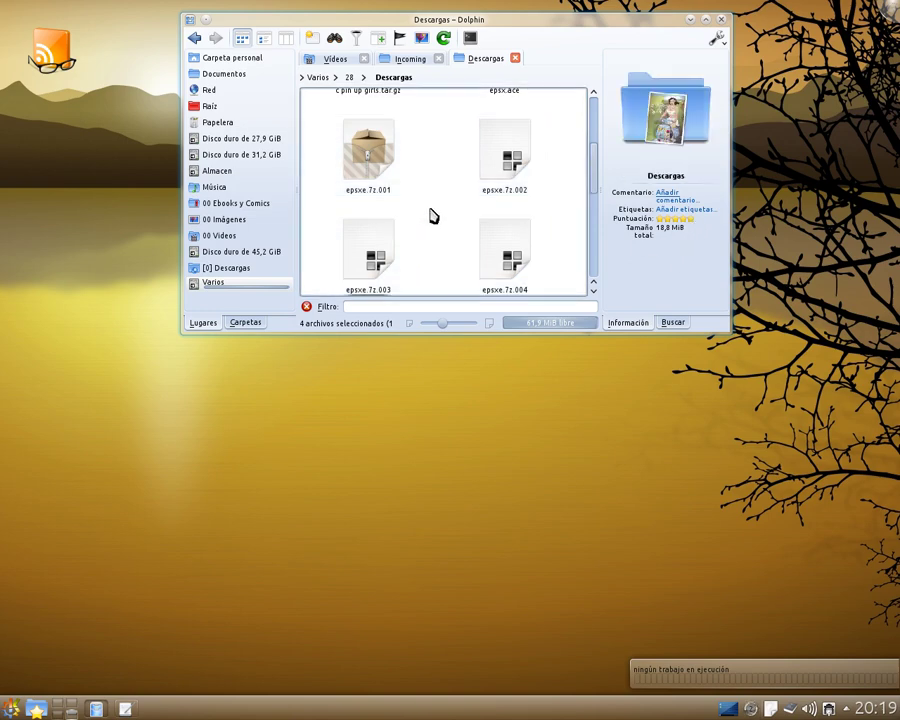
Step: Give epsxe.rar a three-star rating and clear the selection
scroll(459, 207, "down", 1)
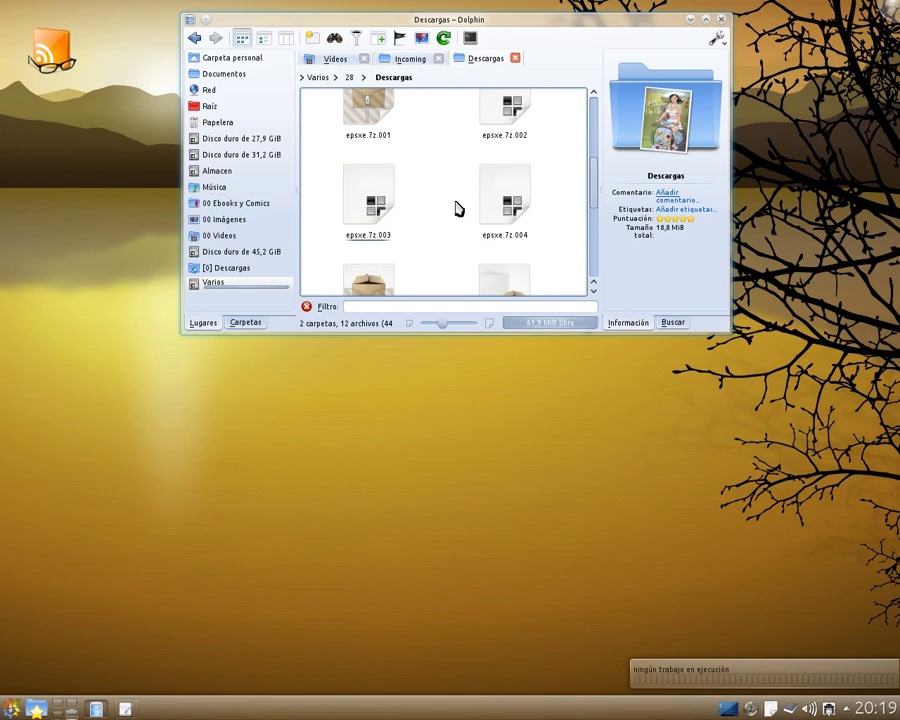
scroll(420, 220, "down", 2)
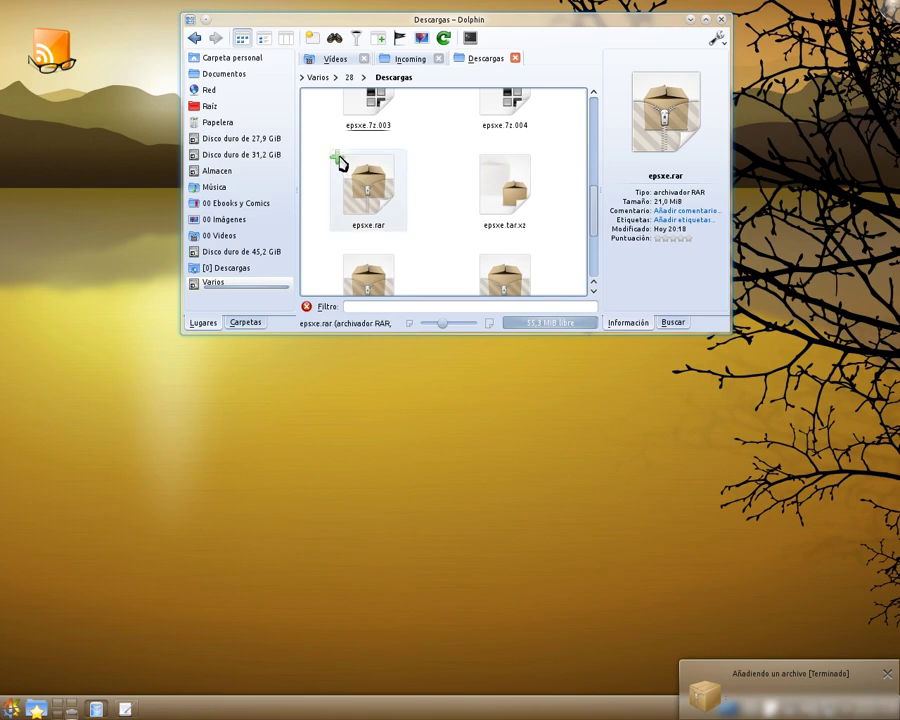
left_click(341, 163)
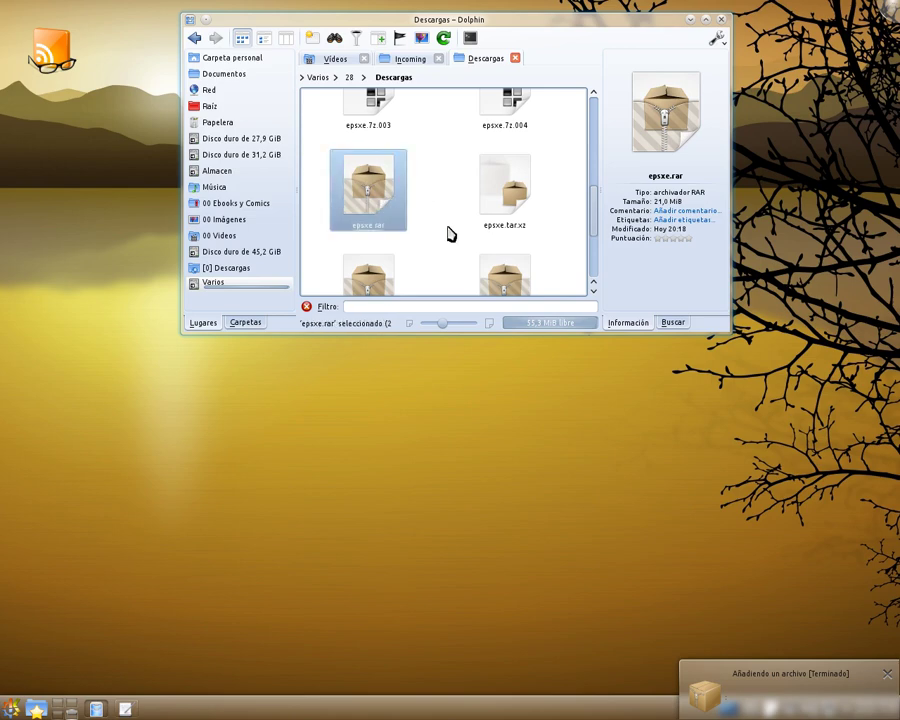
left_click(677, 239)
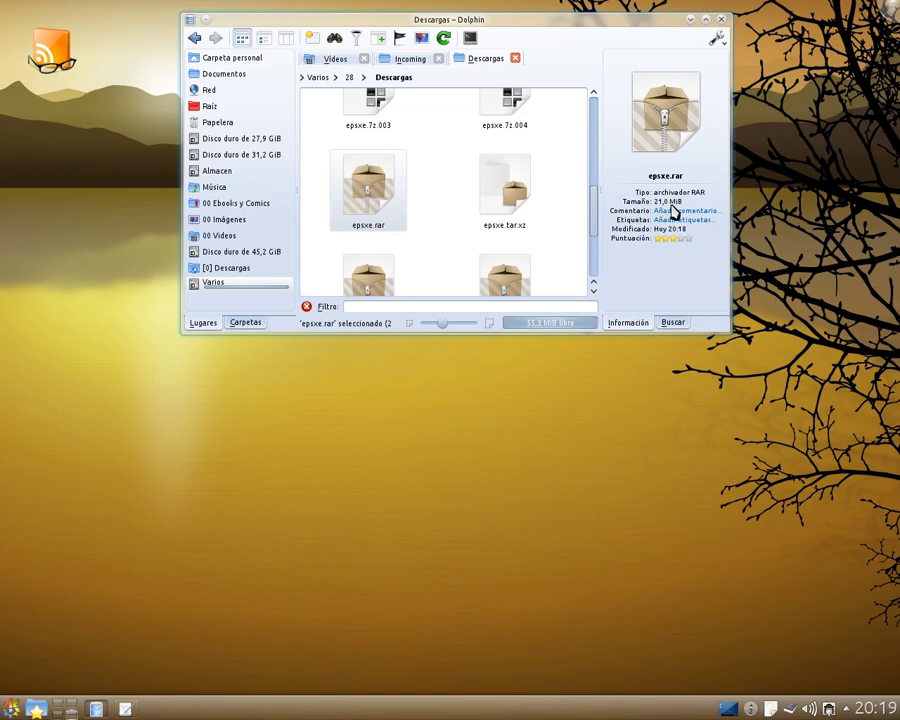
left_click(464, 182)
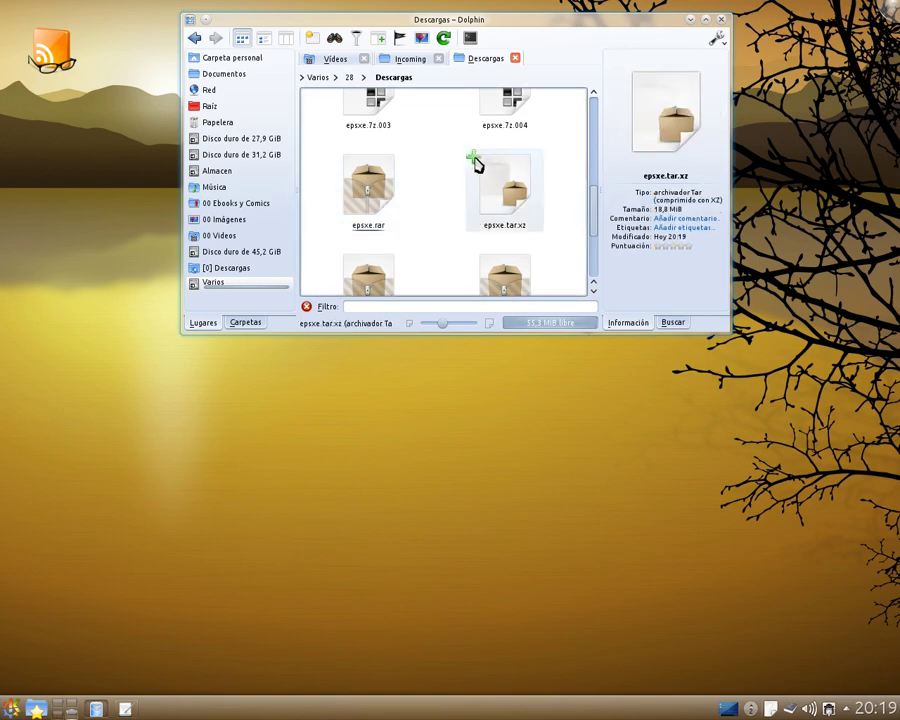
Step: Give epsxe.tar.xz a five-star rating and clear the selection
left_click(475, 160)
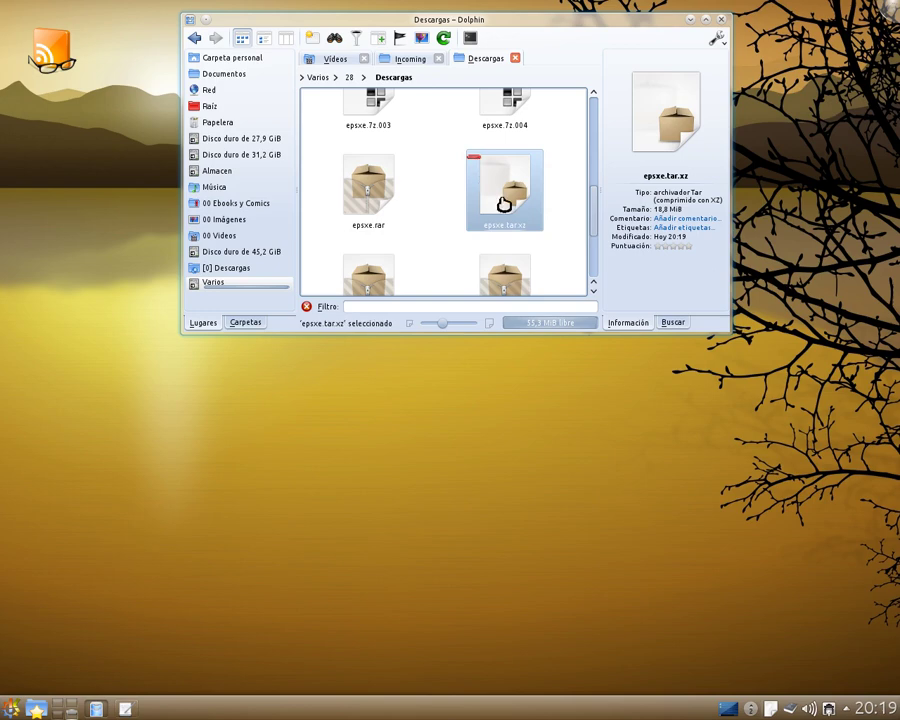
left_click(691, 247)
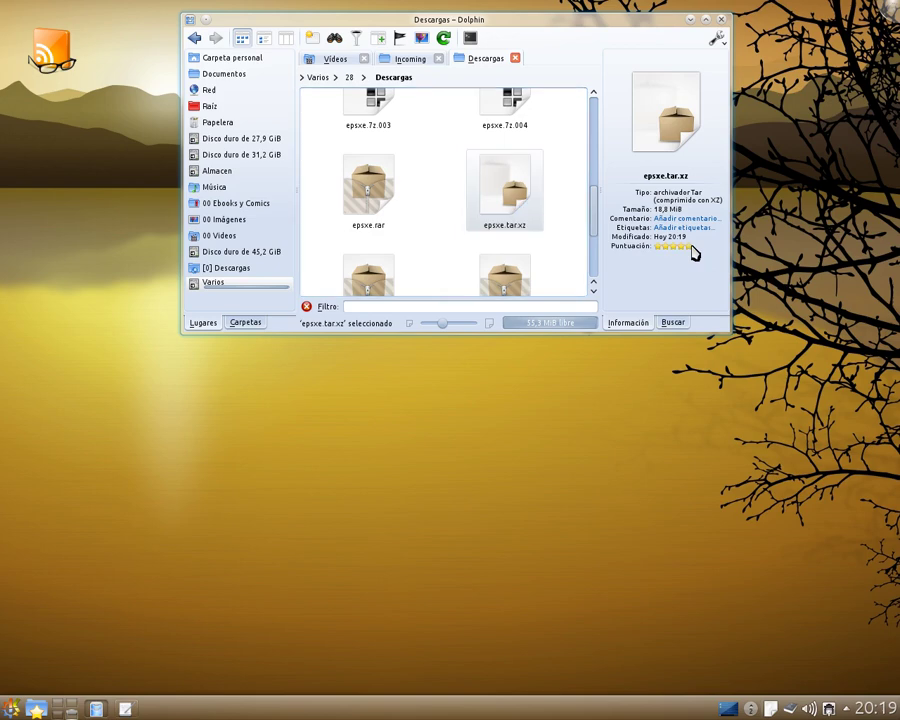
left_click(446, 230)
Step: Give epsxe.zip a three-star rating, clear the selection, and look through the remaining files
scroll(447, 233, "down", 1)
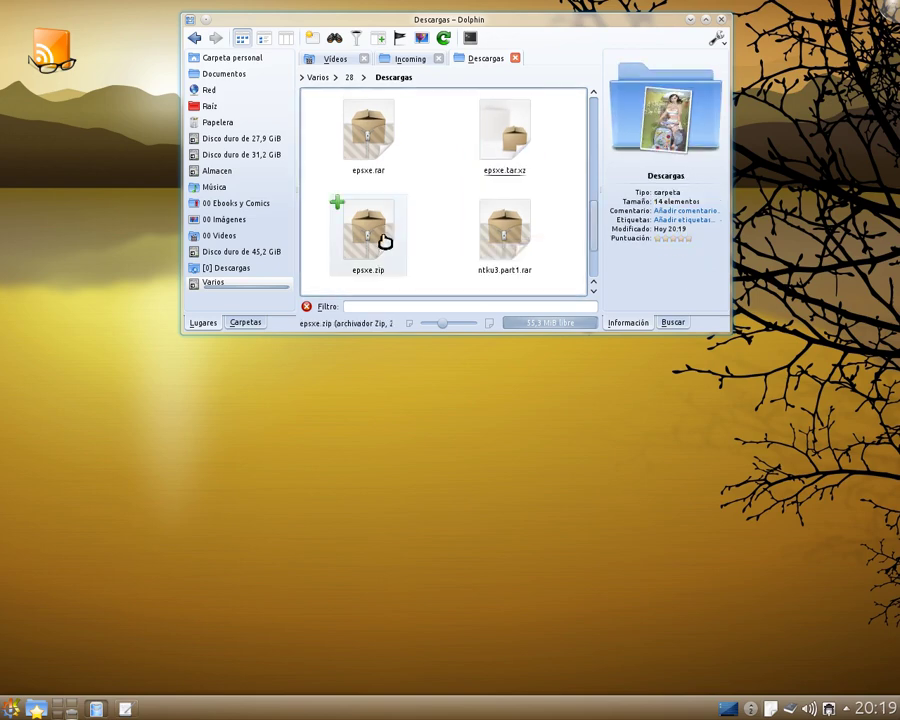
left_click(338, 207)
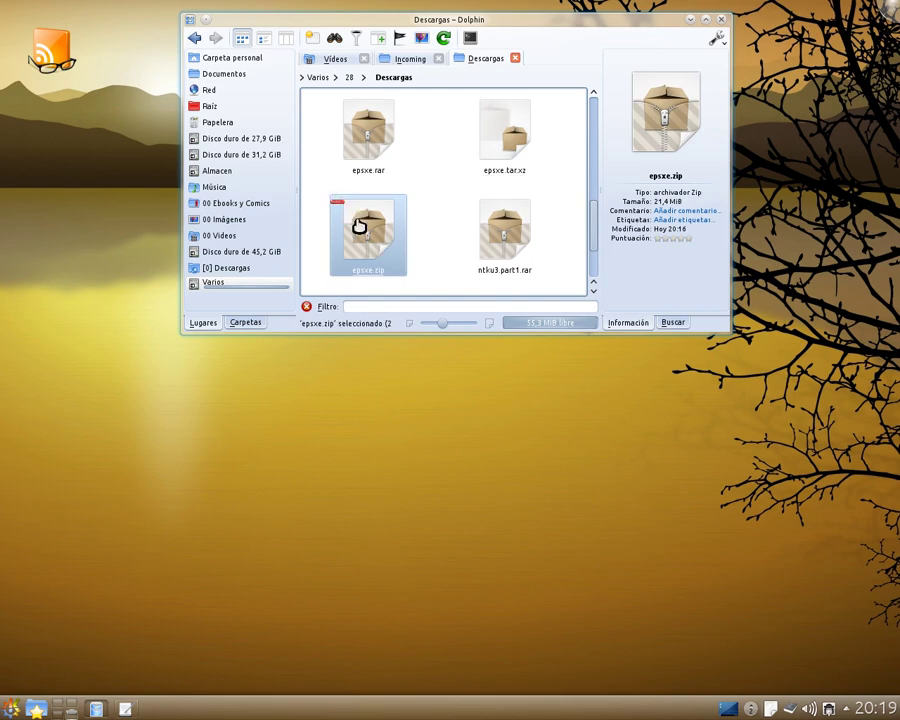
left_click(678, 245)
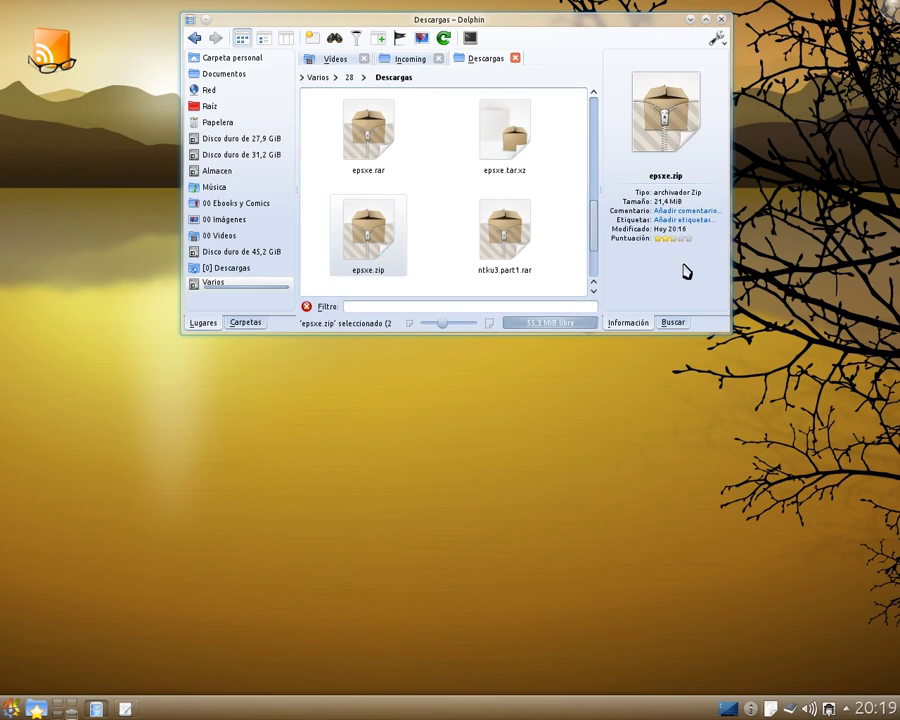
left_click(402, 243)
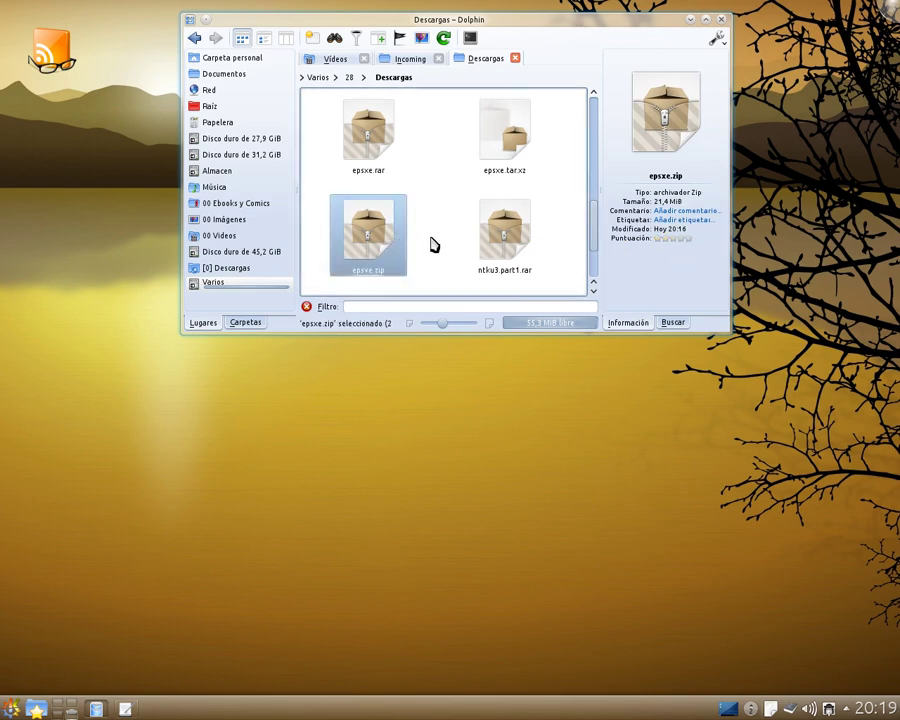
left_click(432, 244)
scroll(442, 248, "down", 1)
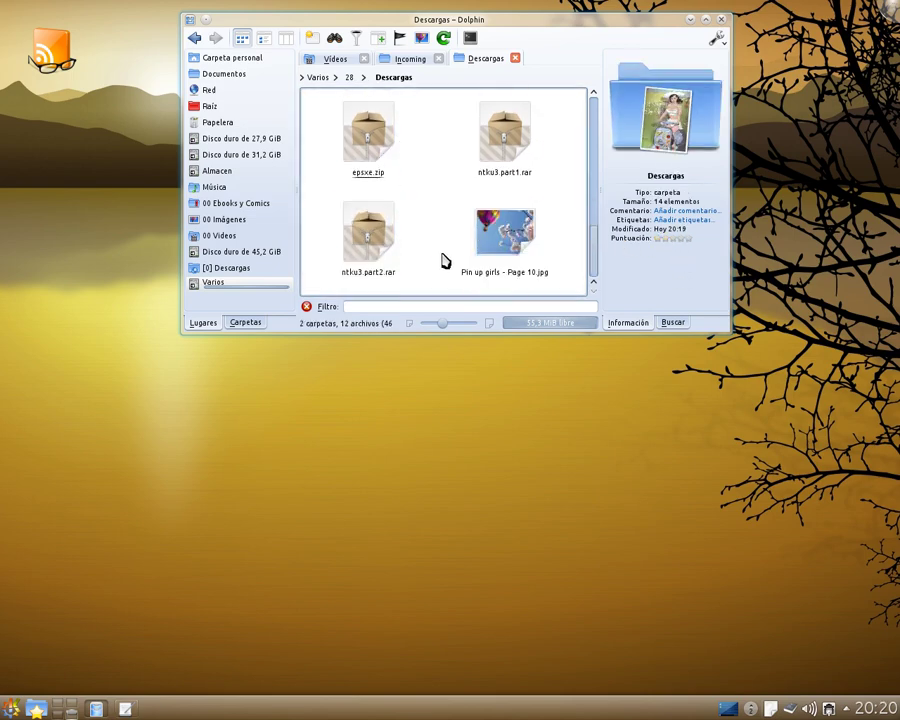
right_click(773, 708)
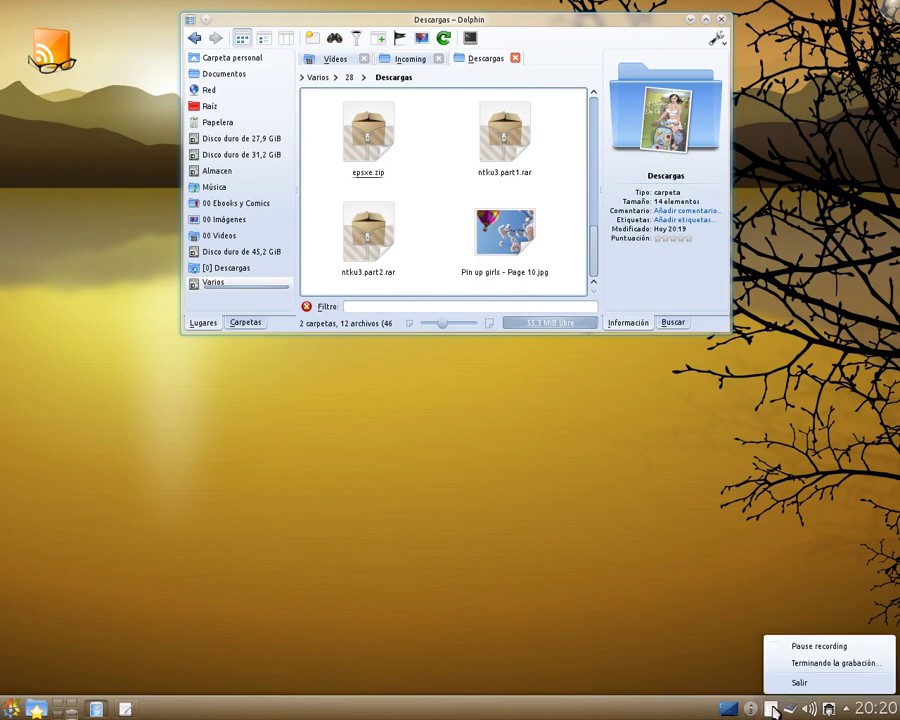